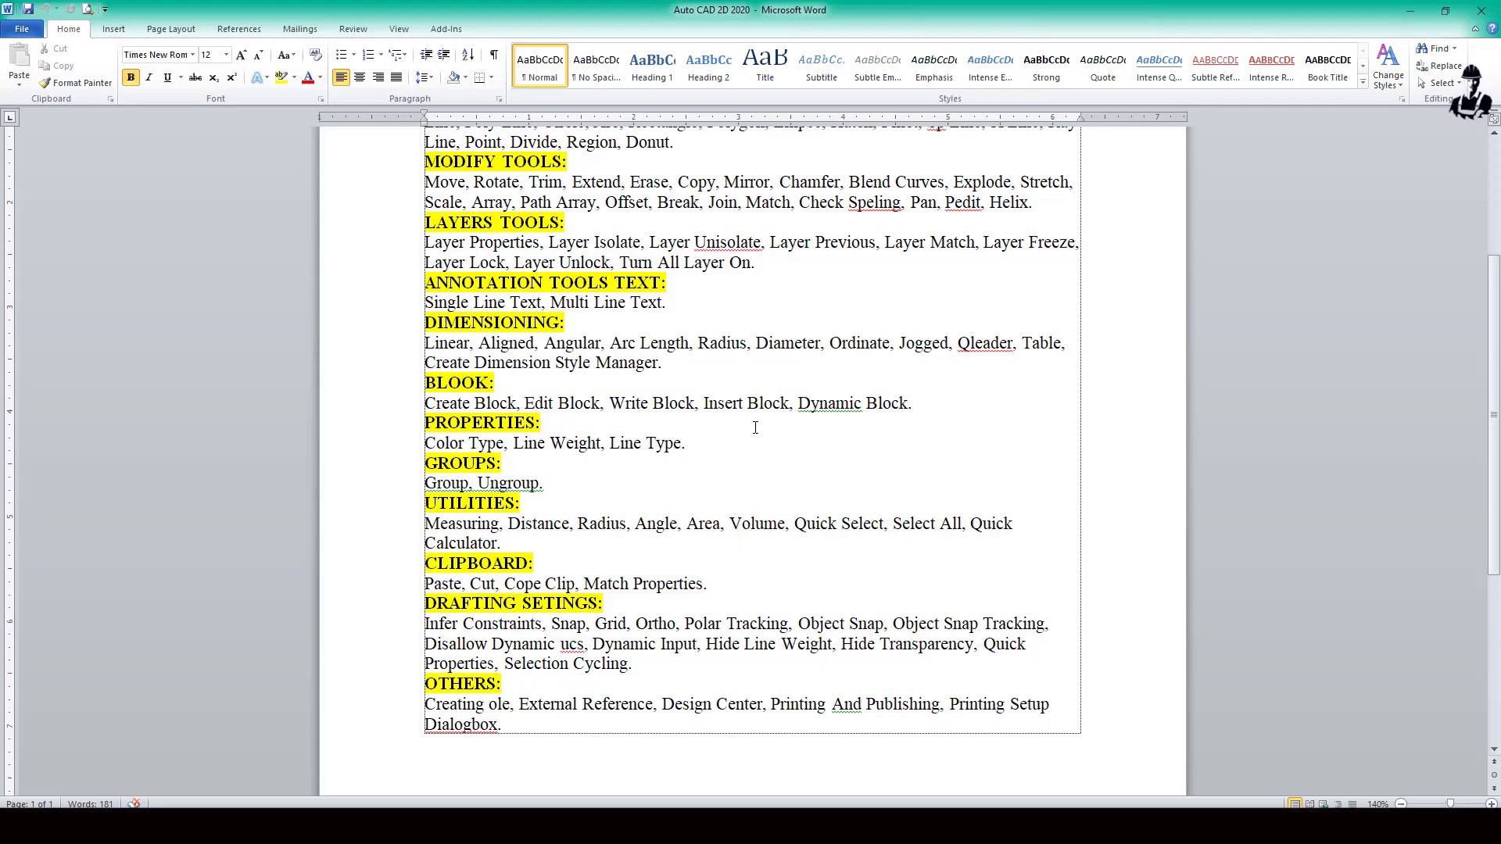
- Highlight the outline's topics from WRAW TOOLS through PROPERTIES, then switch to AutoCAD
{"action": "scroll", "coordinate": [755, 428], "scroll_direction": "up", "scroll_amount": 3}
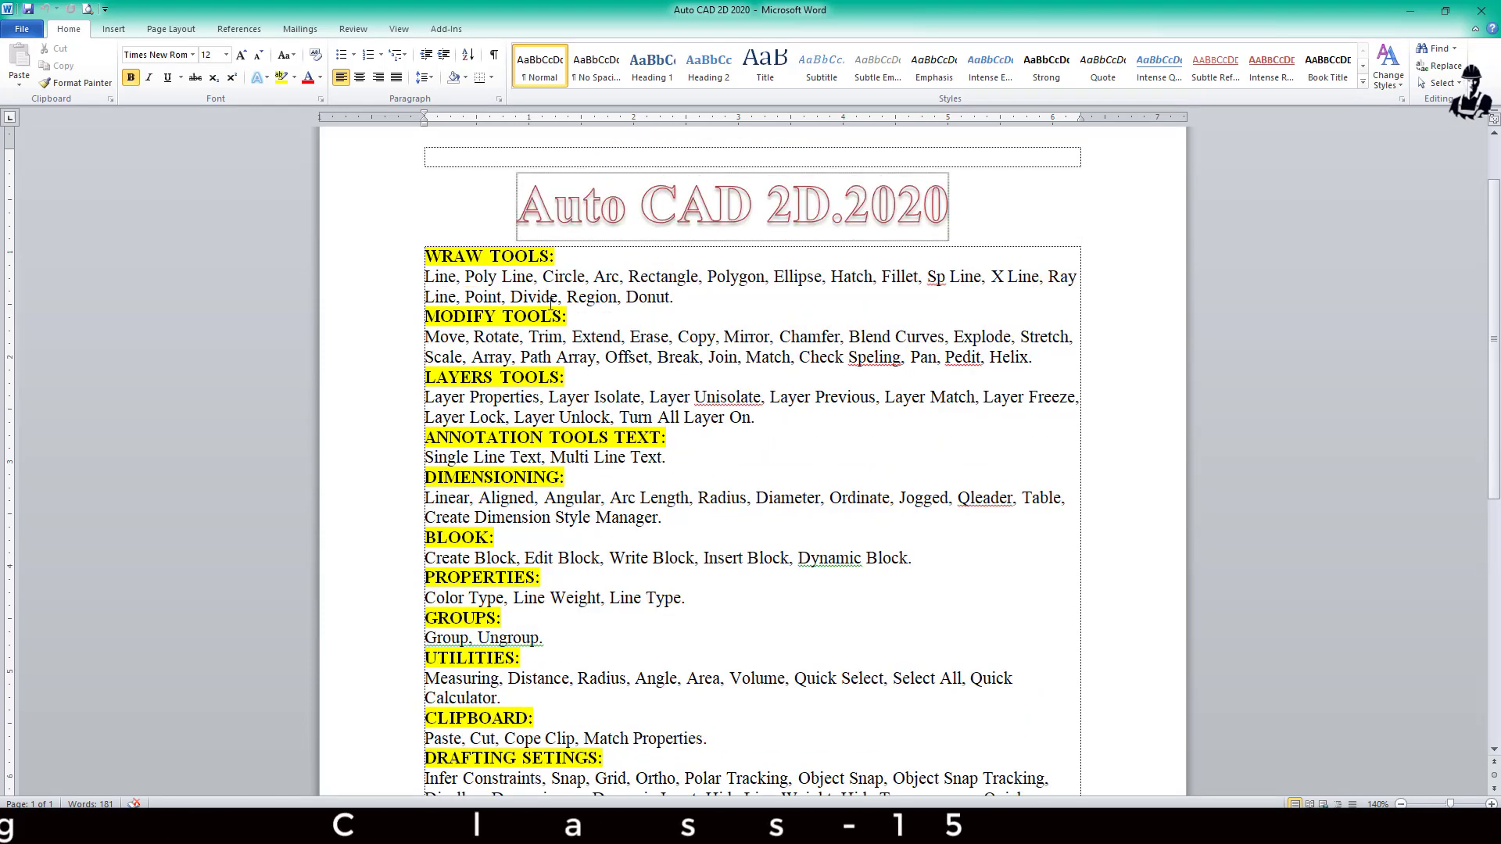
{"action": "left_click_drag", "start_coordinate": [422, 258], "coordinate": [682, 597]}
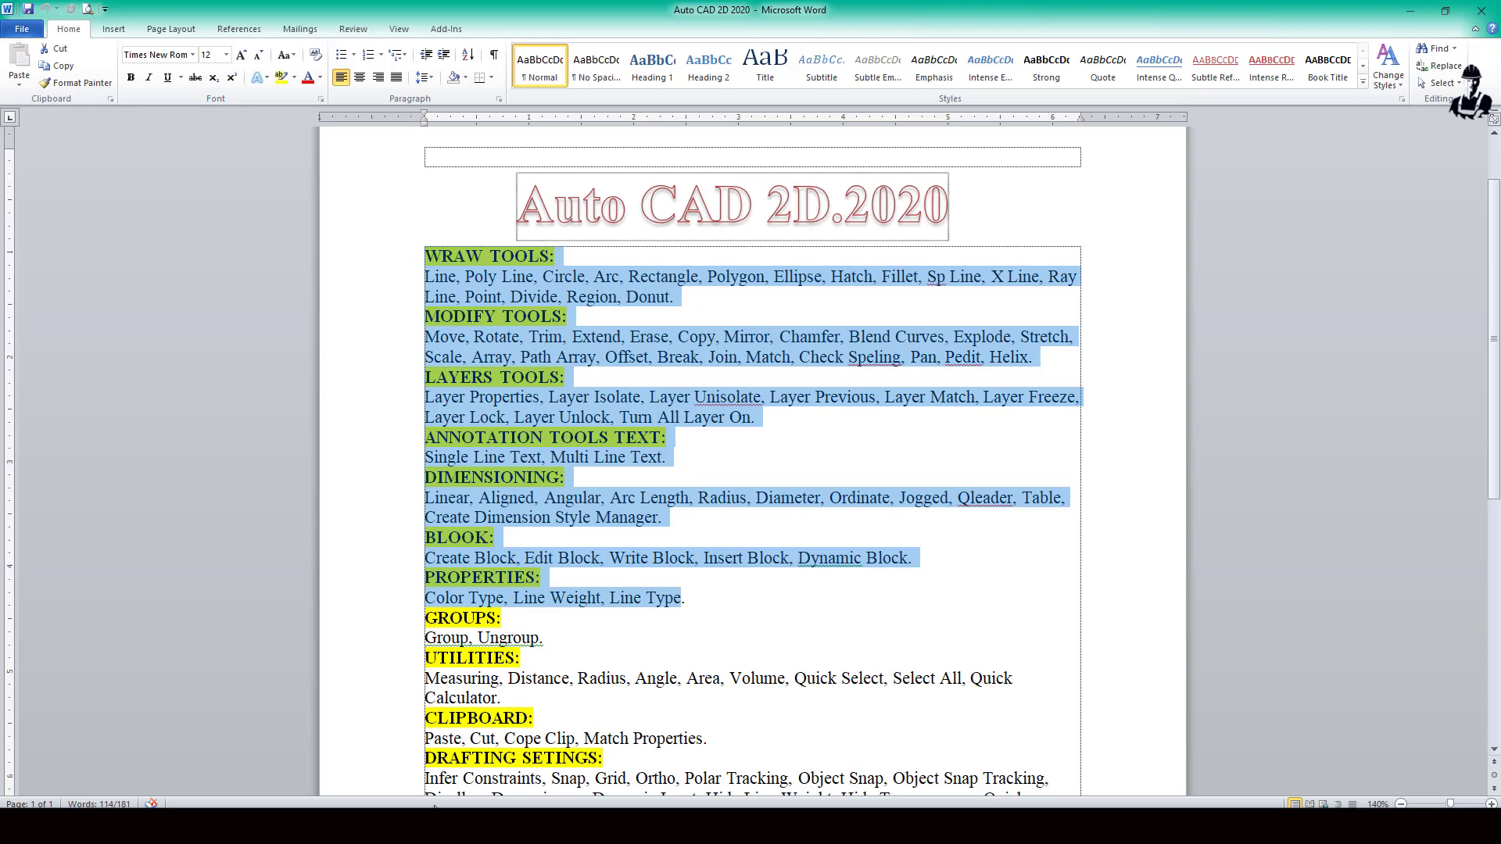
{"action": "mouse_move", "coordinate": [403, 825]}
{"action": "left_click", "coordinate": [403, 762]}
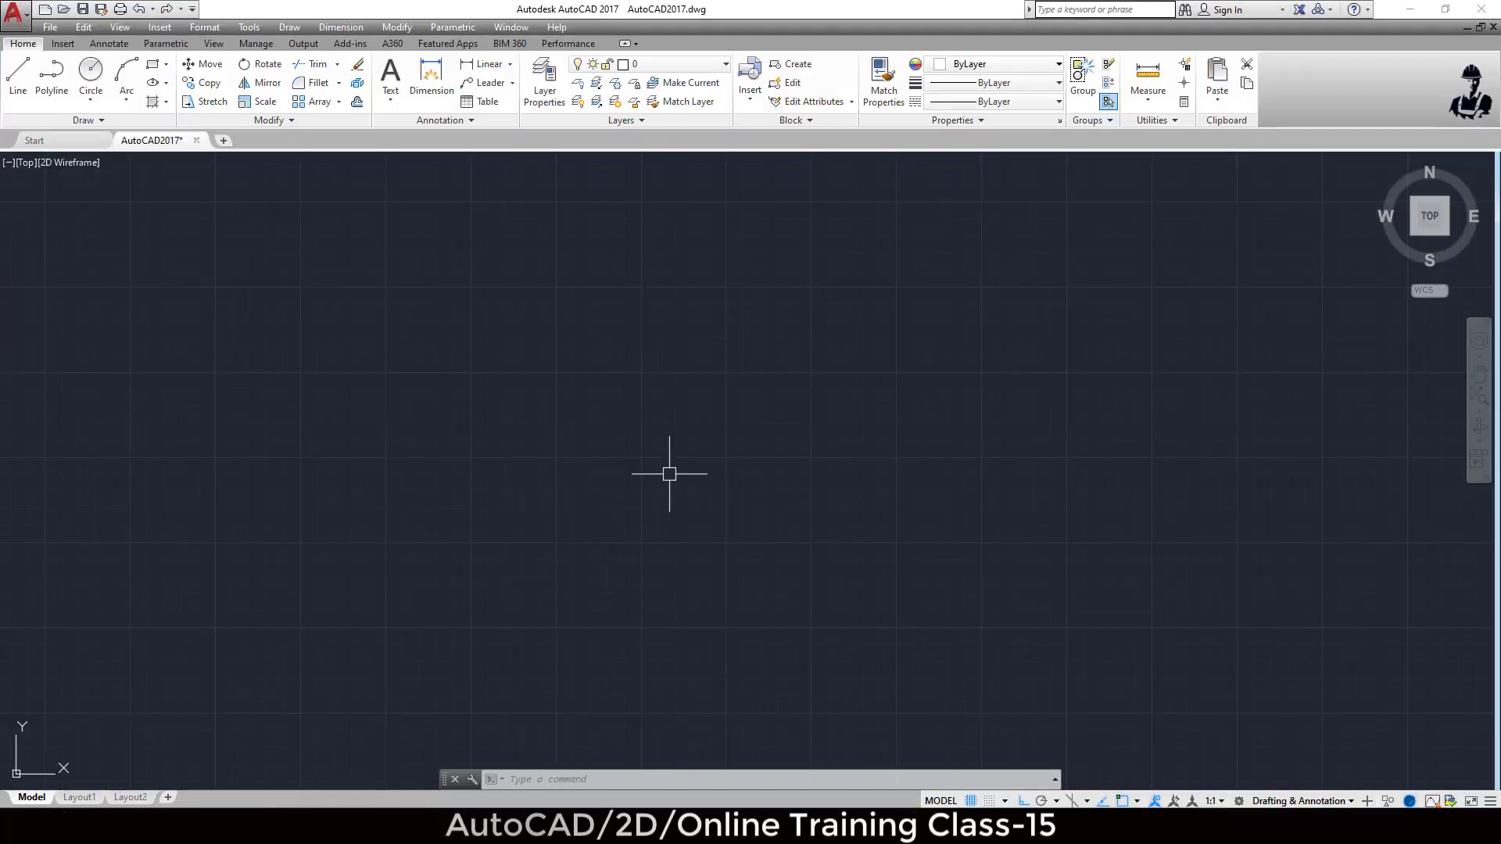
- Draw a wide, flat rectangle in the upper middle of the empty drawing
{"action": "left_click", "coordinate": [153, 64]}
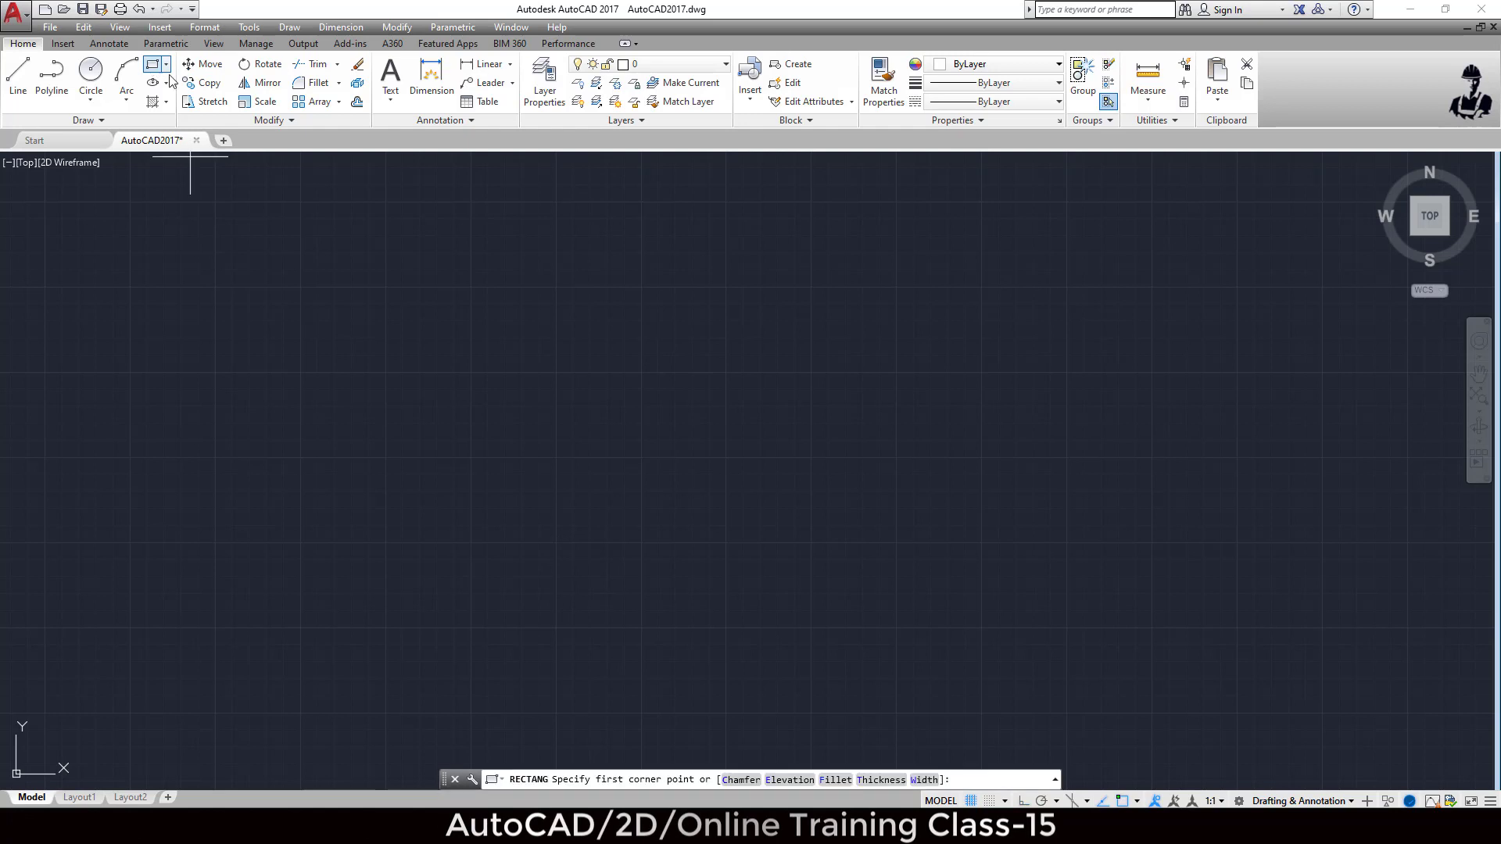
{"action": "left_click", "coordinate": [537, 294]}
{"action": "left_click", "coordinate": [880, 368]}
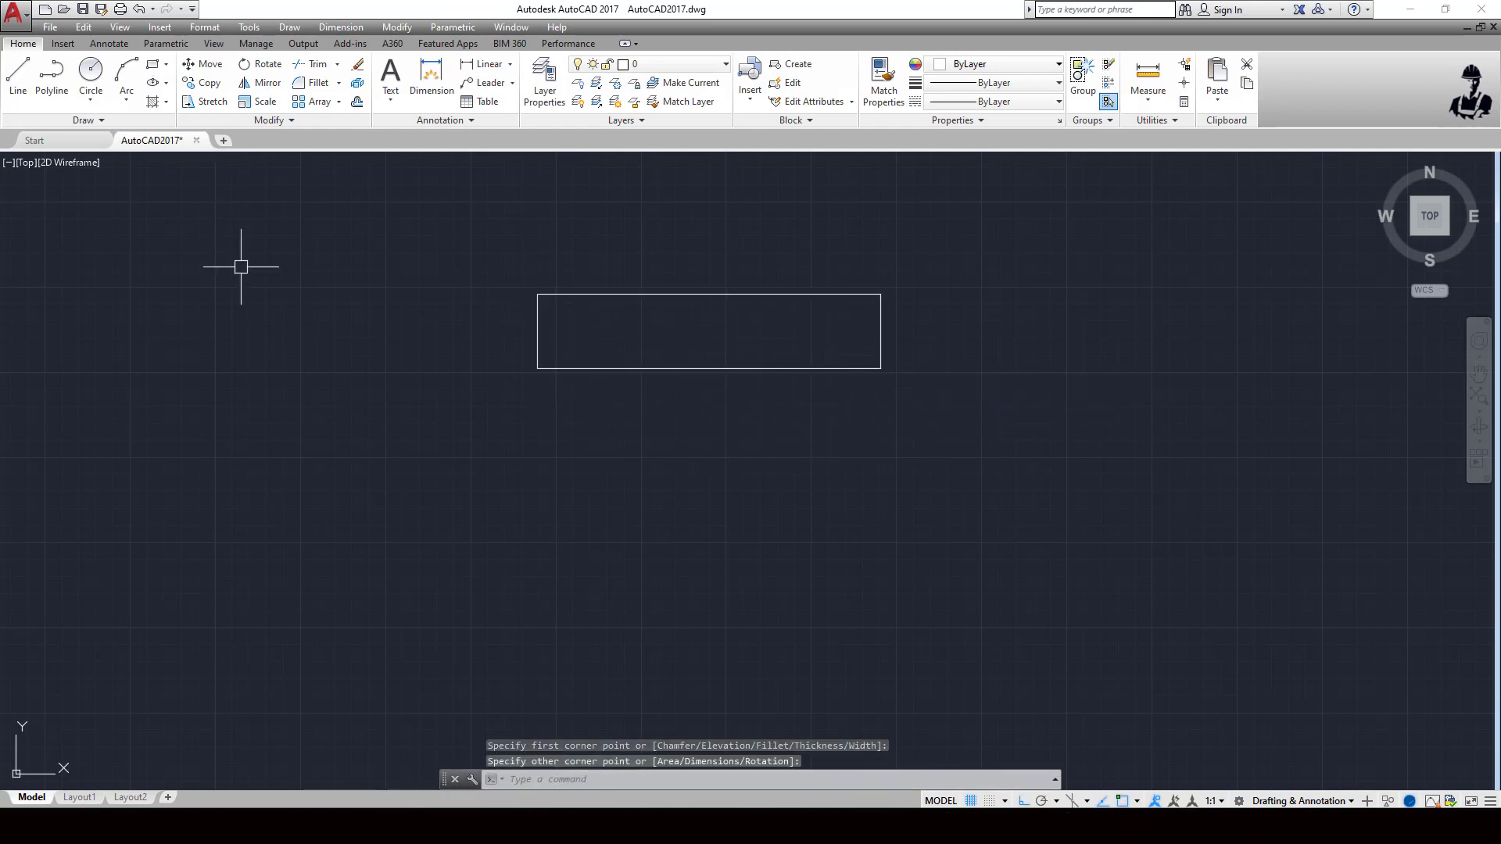
{"action": "left_click", "coordinate": [154, 64]}
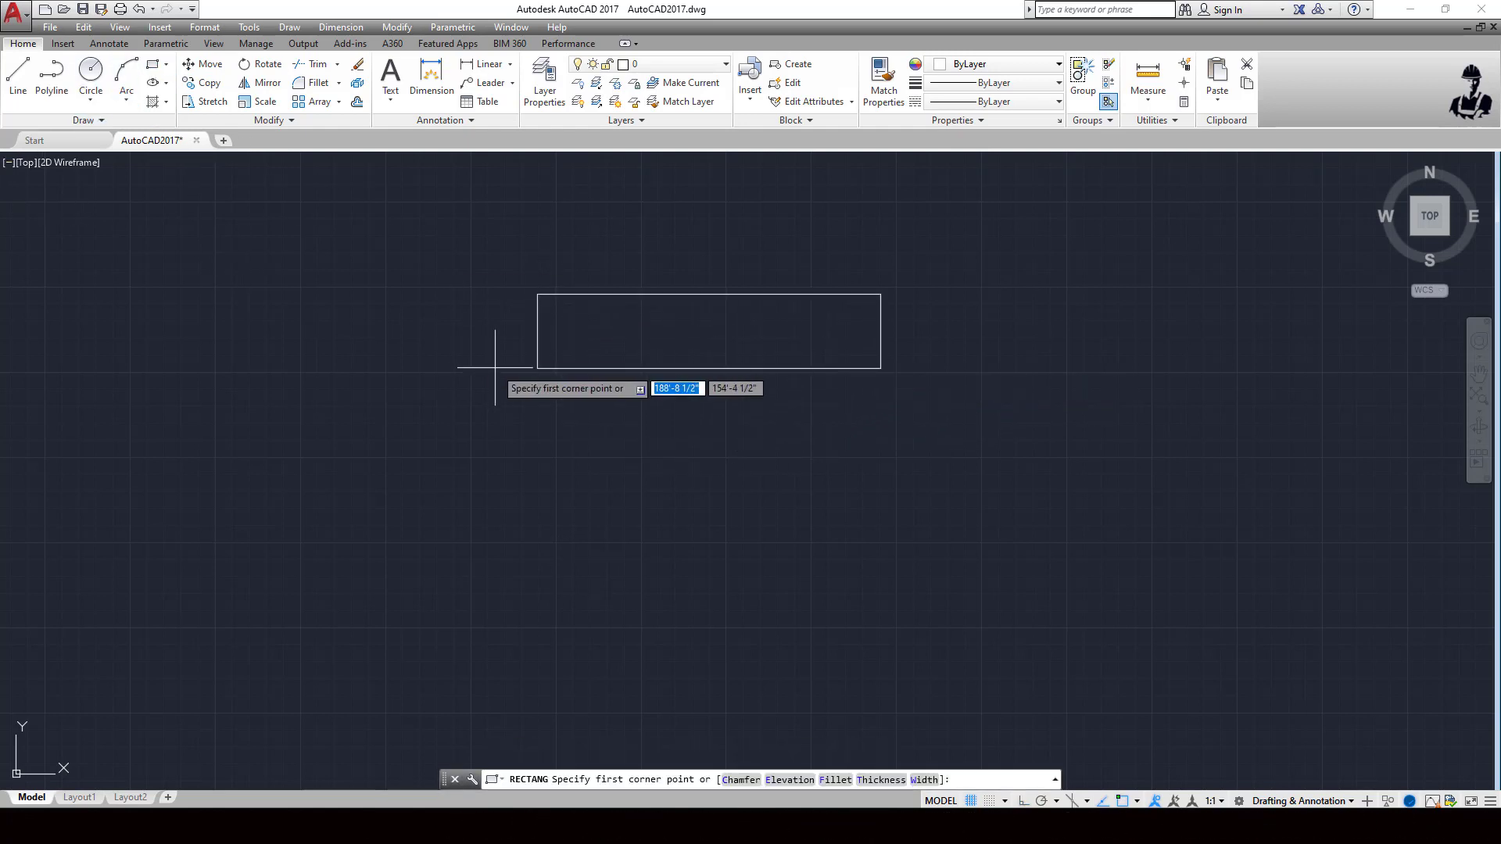
{"action": "key", "text": "Escape"}
- Draw a three-segment polyline from the rectangle's lower-left corner down, right, and back up to its lower edge, forming a box beneath it
{"action": "left_click", "coordinate": [52, 74]}
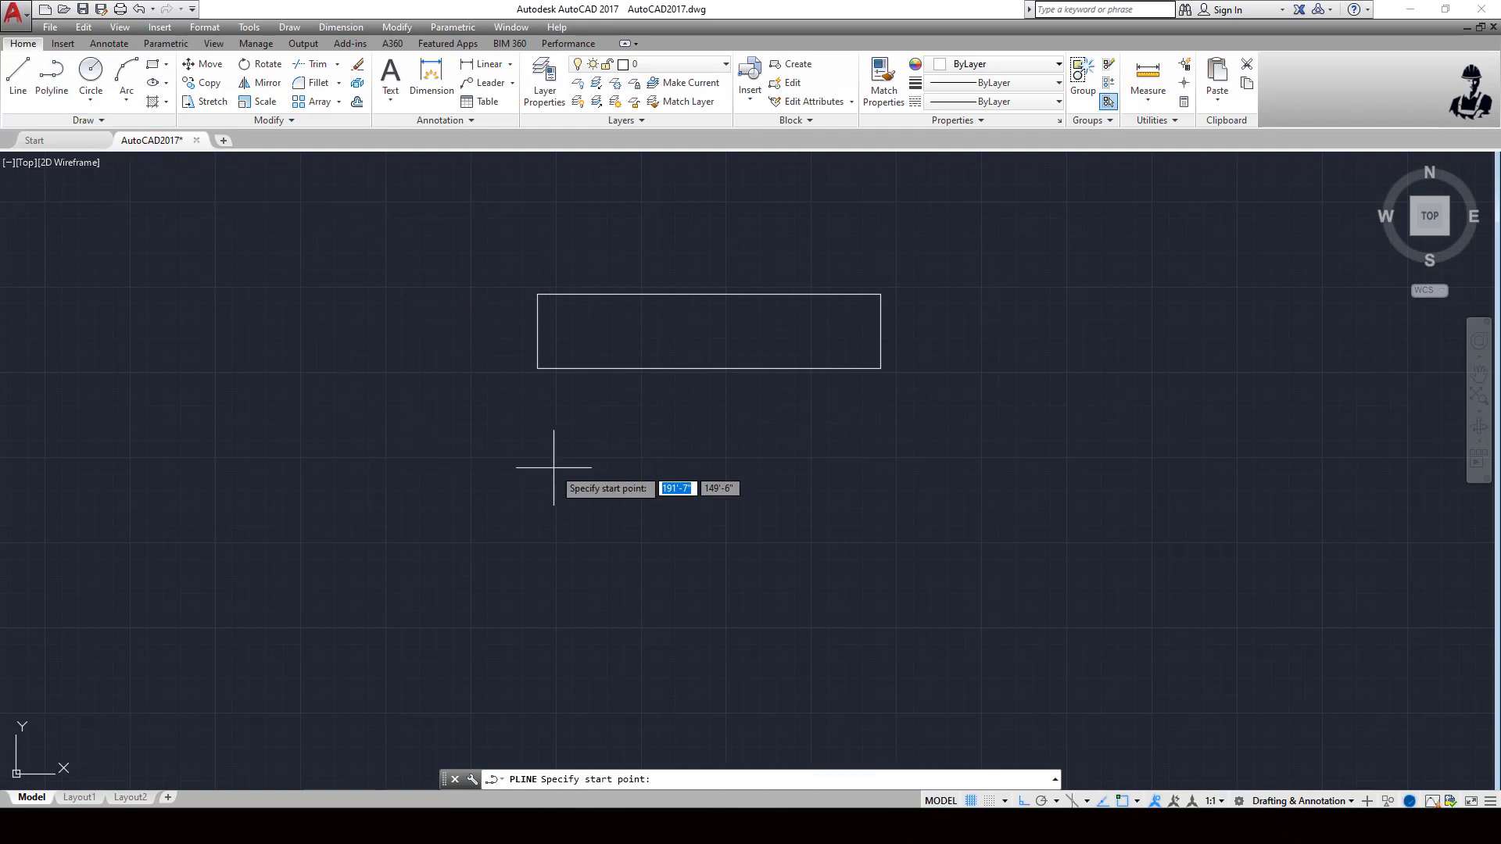
{"action": "left_click", "coordinate": [537, 369]}
{"action": "left_click", "coordinate": [554, 605]}
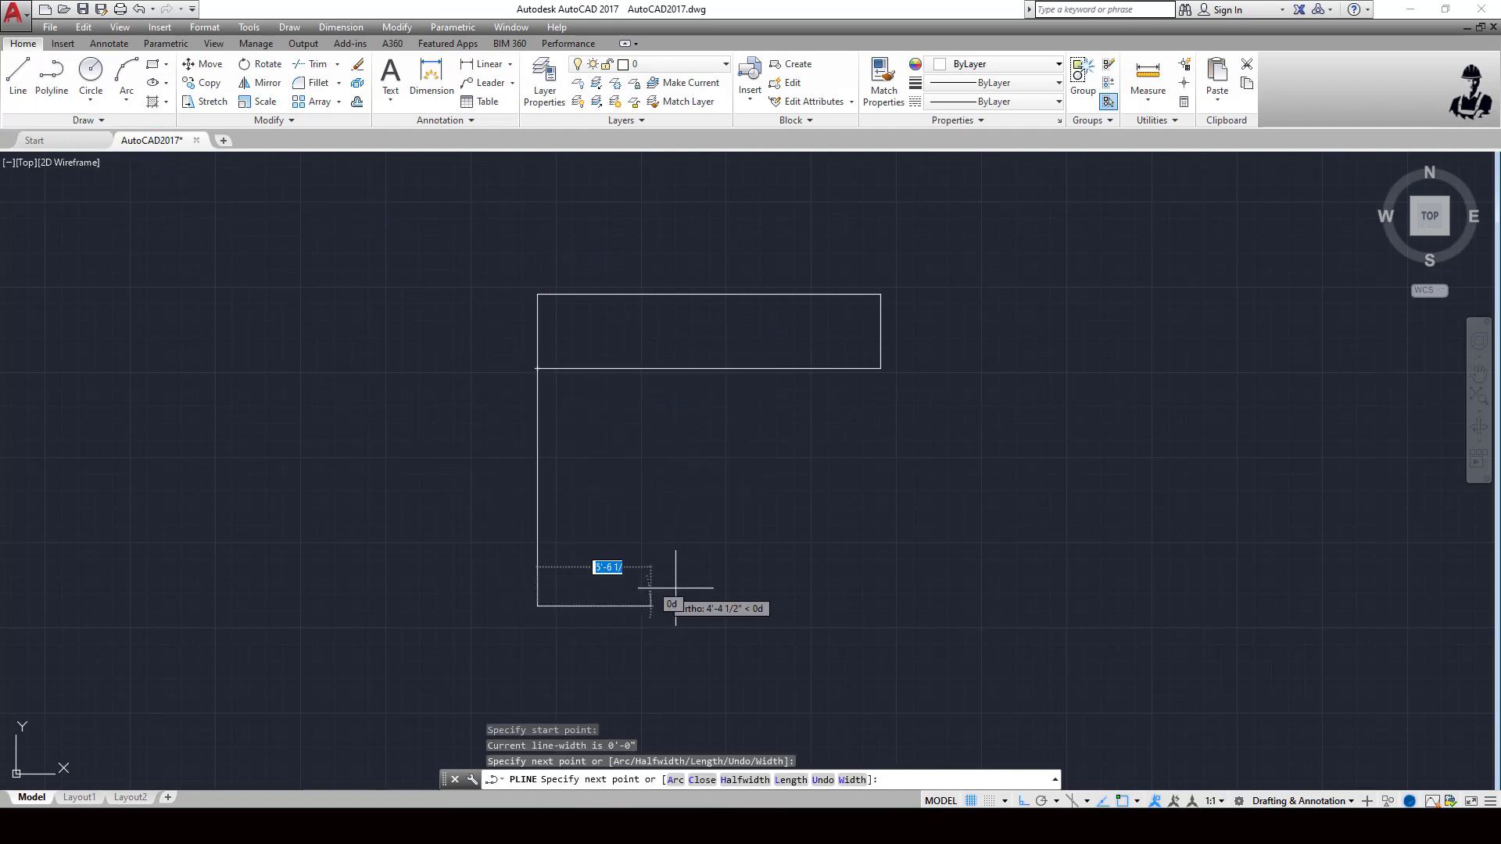
{"action": "left_click", "coordinate": [754, 606]}
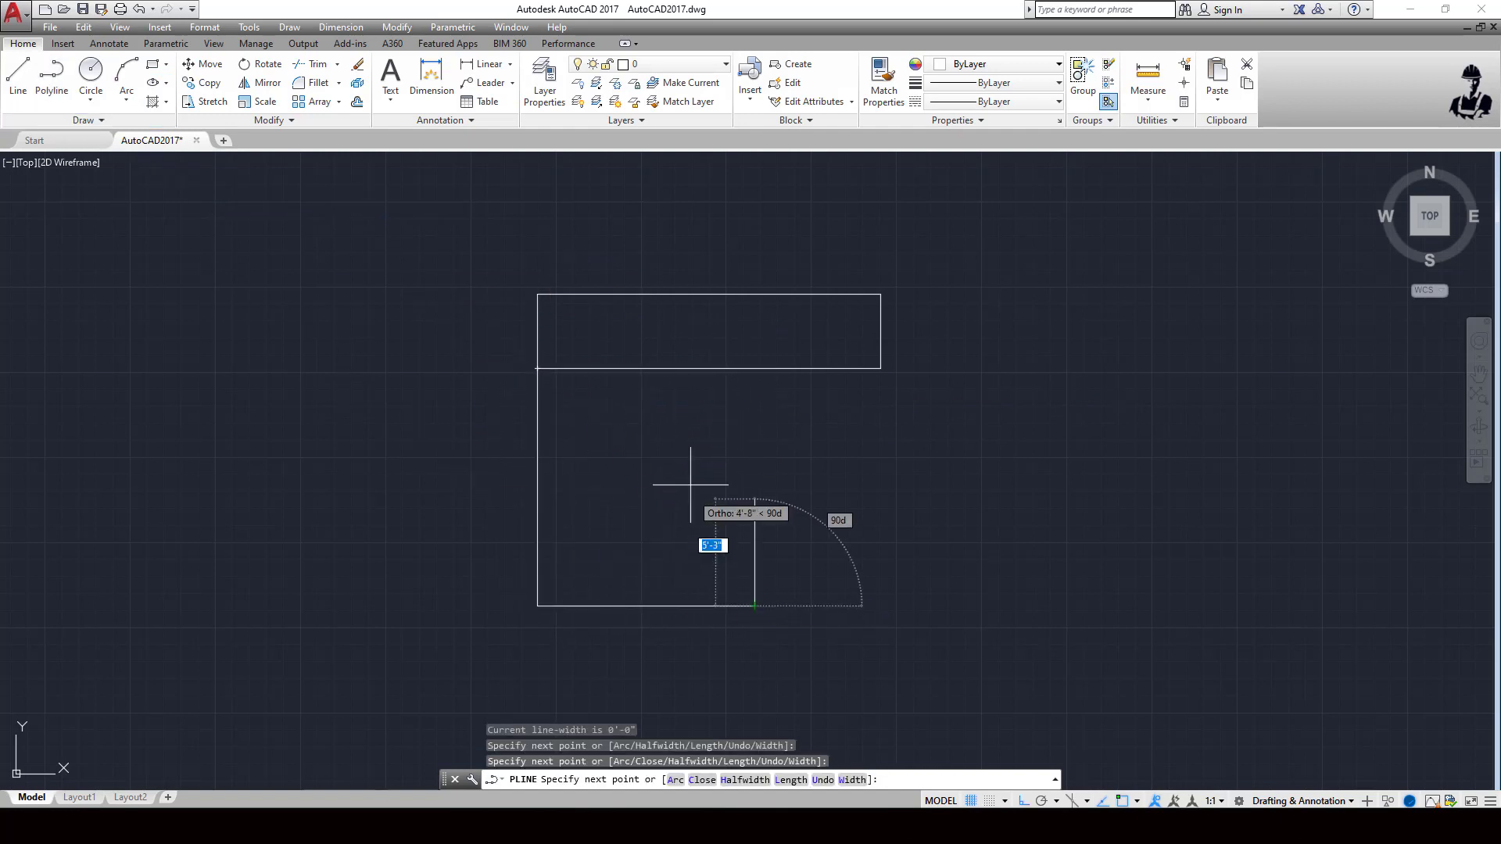
{"action": "left_click", "coordinate": [754, 368]}
{"action": "key", "text": "Escape"}
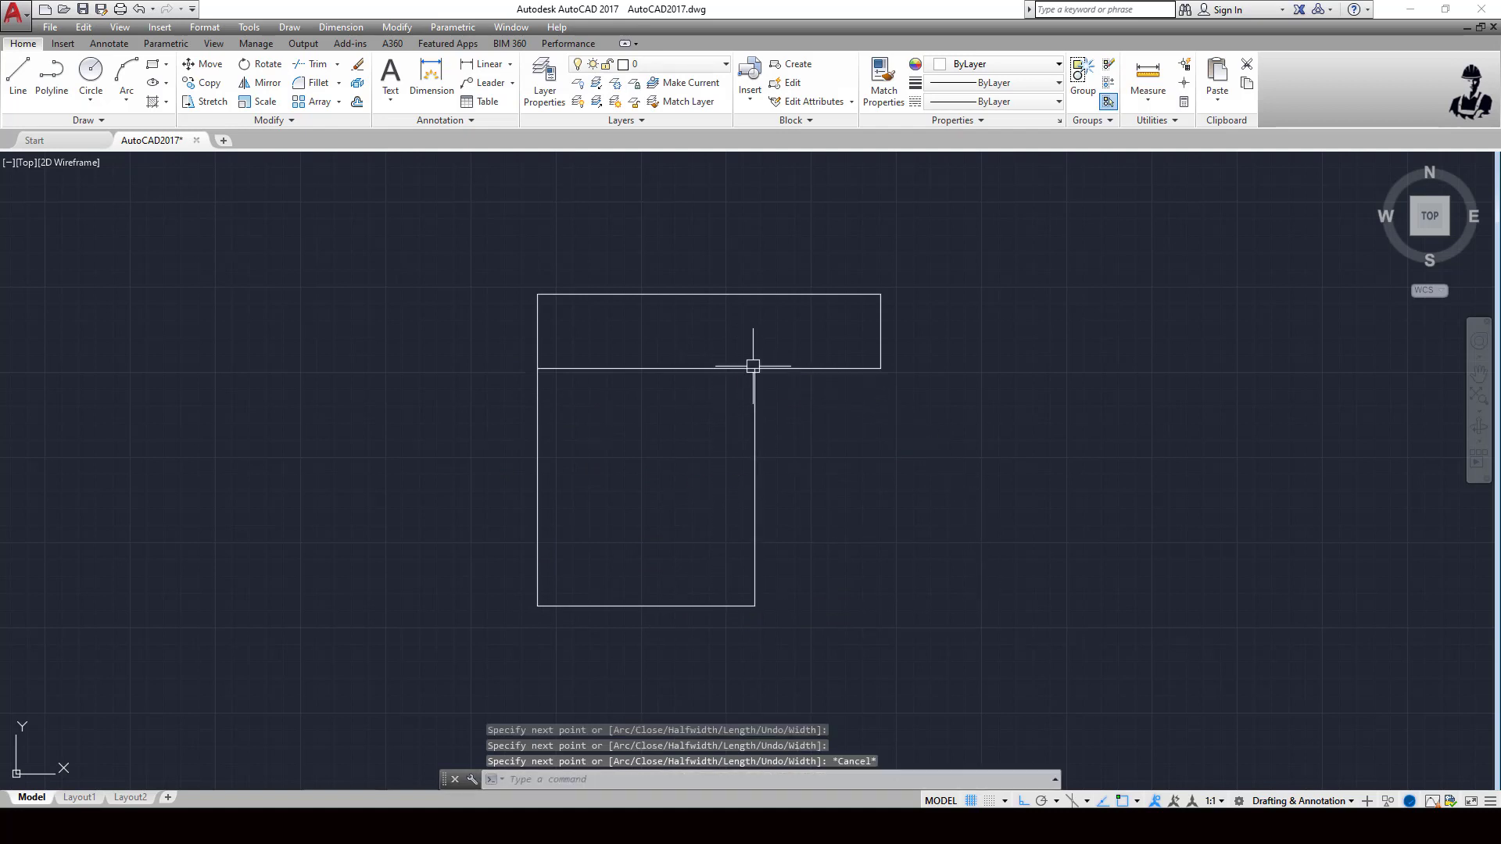
- Draw a circle near the middle of the box below the rectangle
{"action": "left_click", "coordinate": [89, 75]}
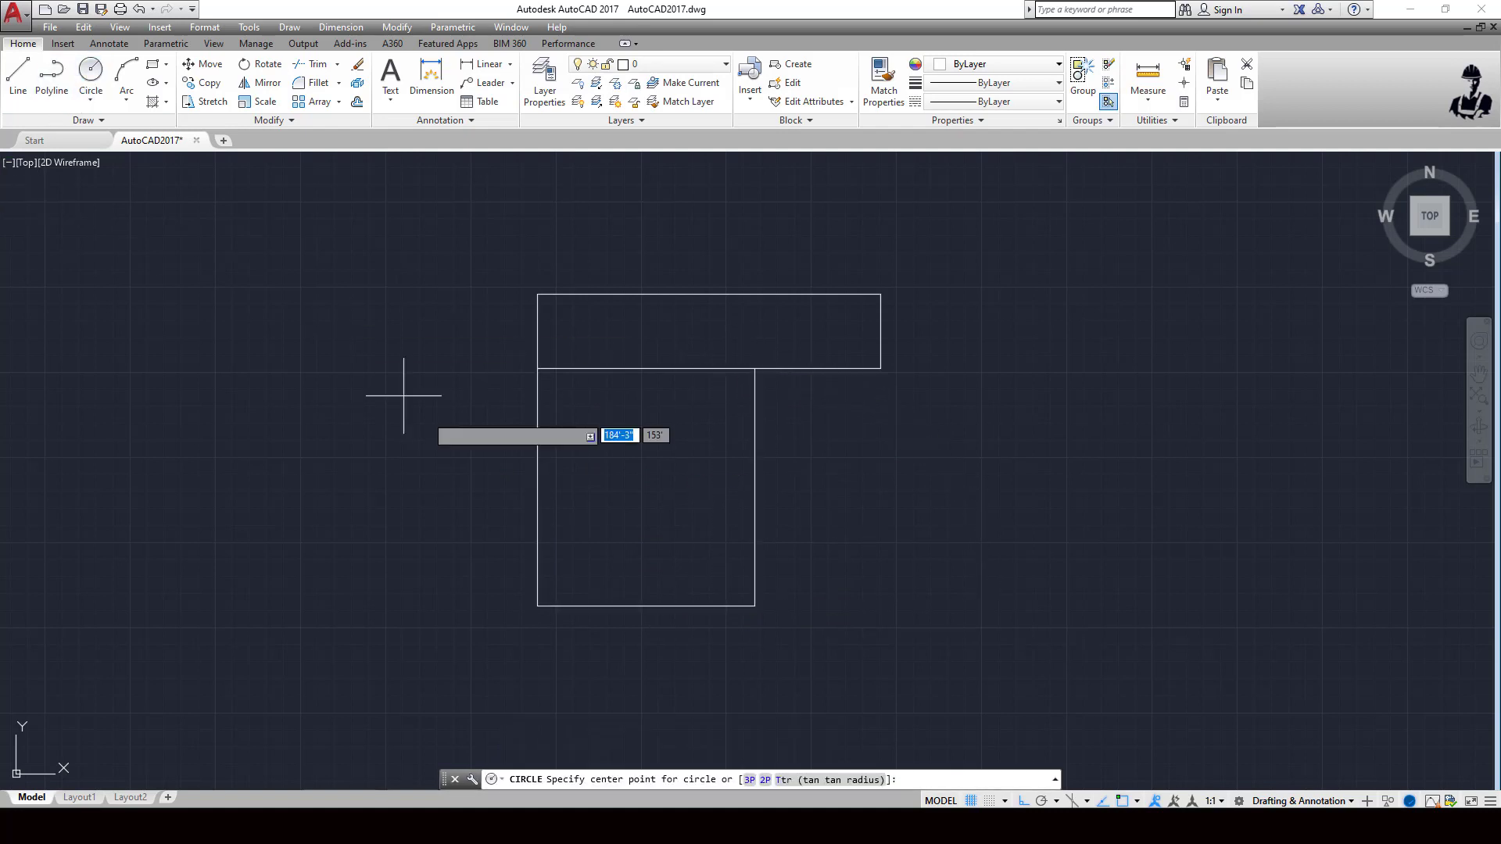
{"action": "left_click", "coordinate": [641, 497]}
{"action": "left_click", "coordinate": [686, 508]}
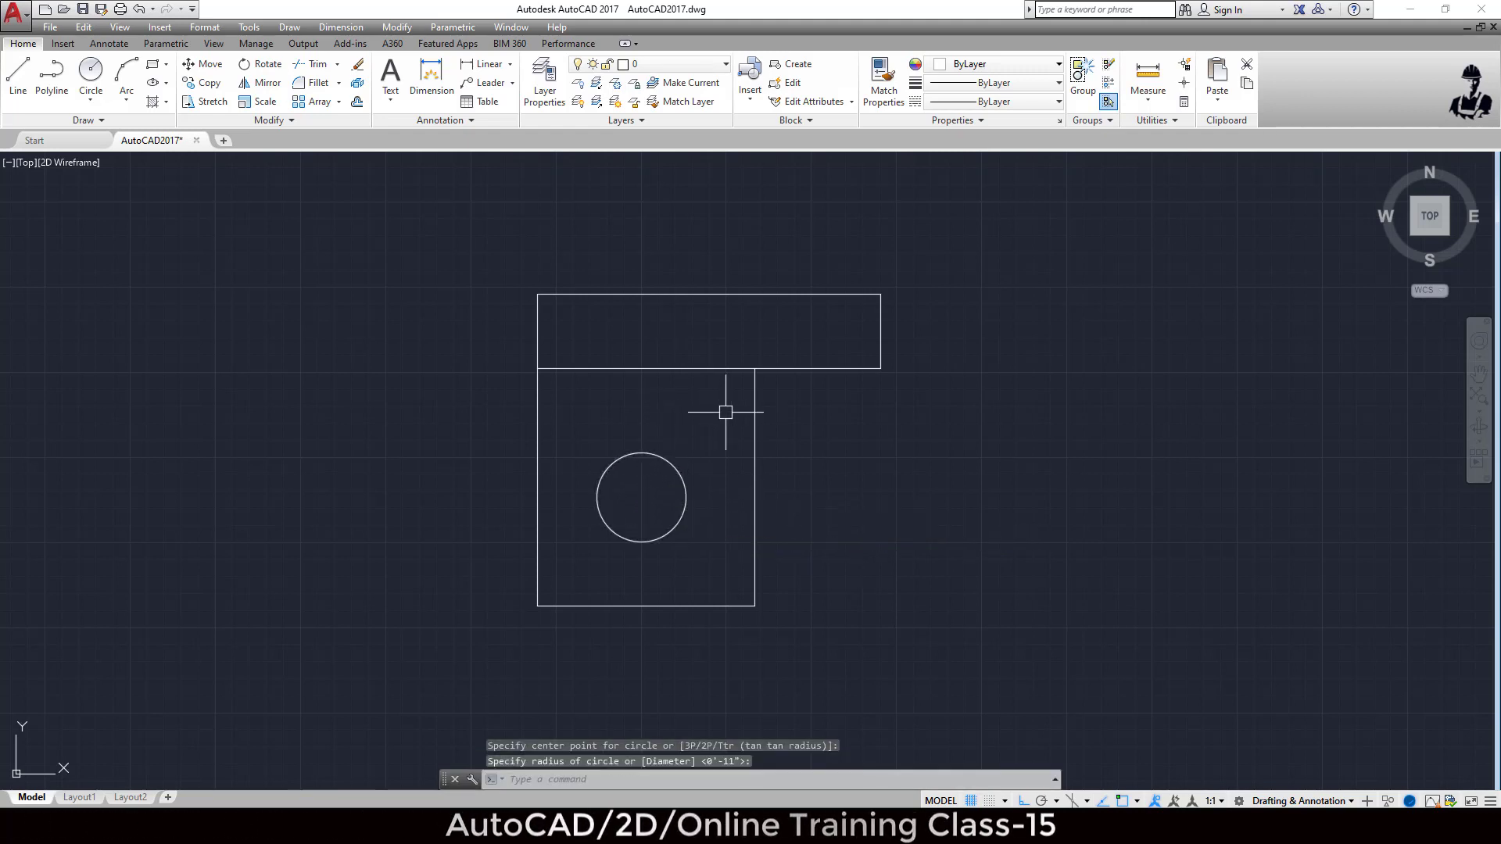
{"action": "middle_click_drag", "start_coordinate": [793, 519], "coordinate": [849, 476]}
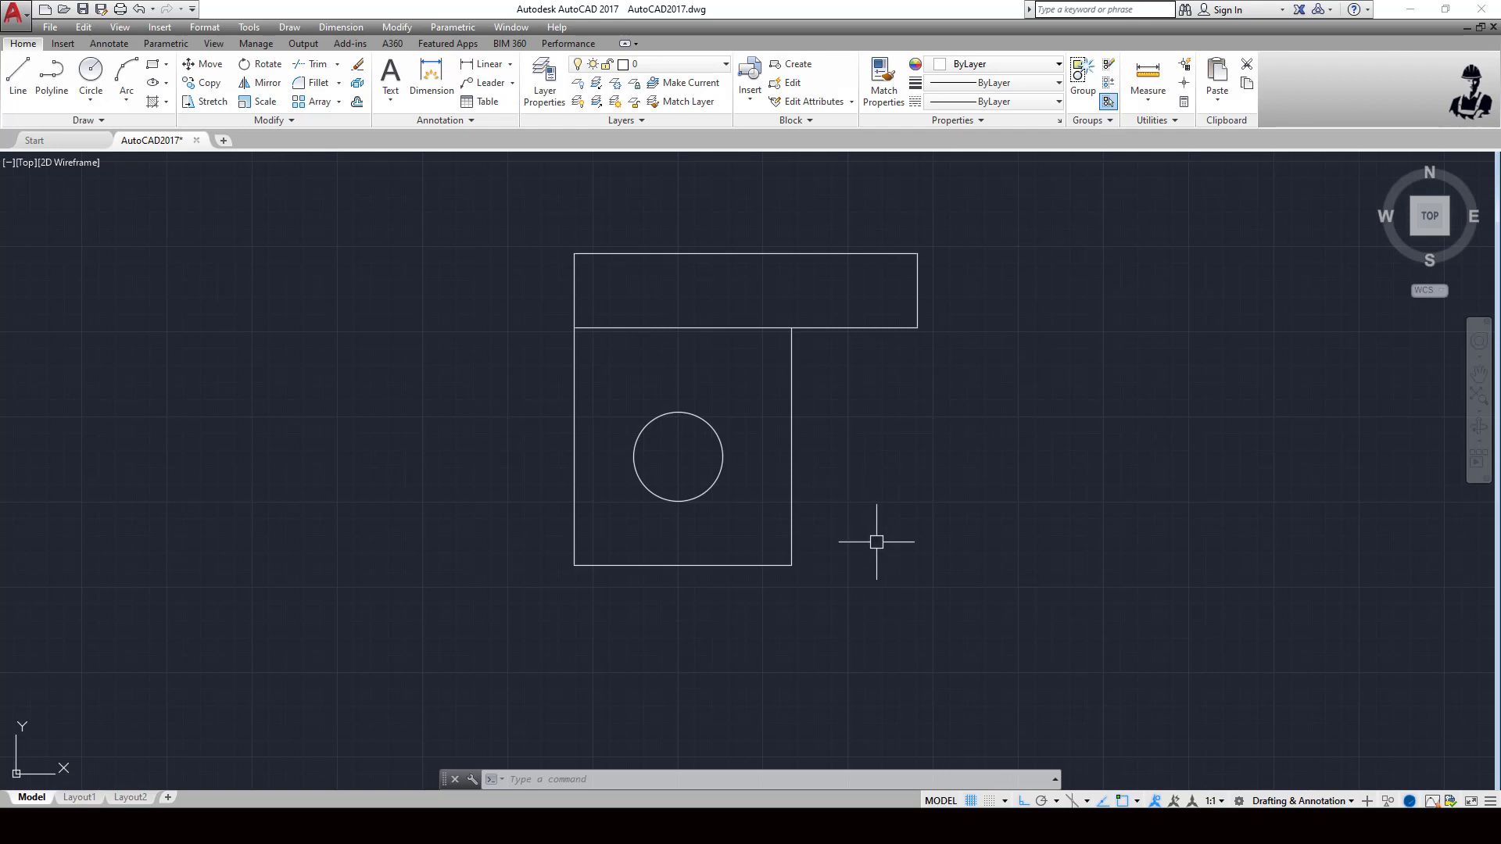
- Group the rectangle, the polyline and the circle into one unnamed group
{"action": "left_click", "coordinate": [999, 608]}
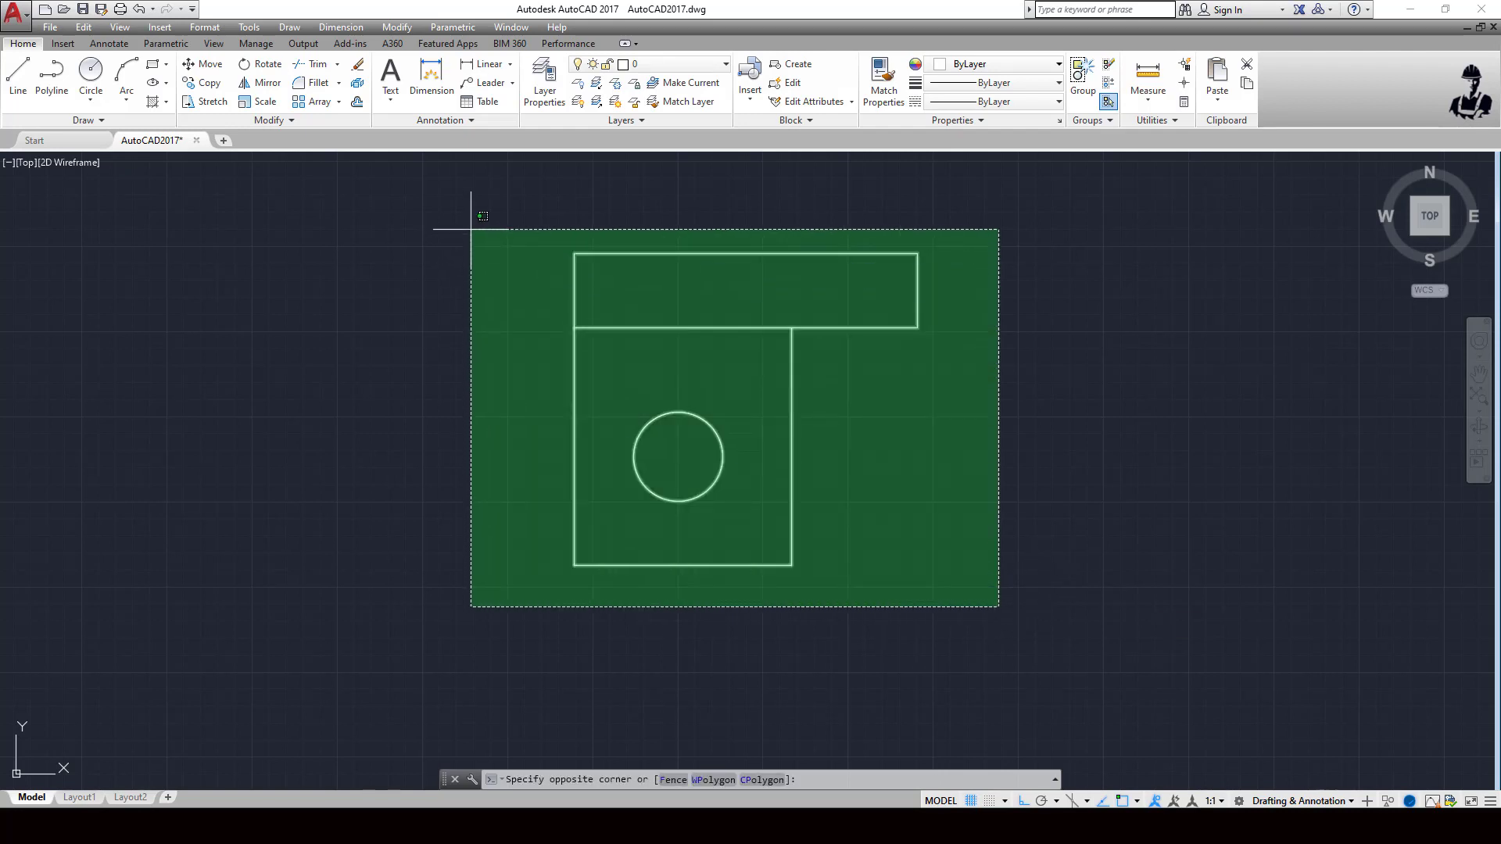
{"action": "left_click", "coordinate": [474, 233]}
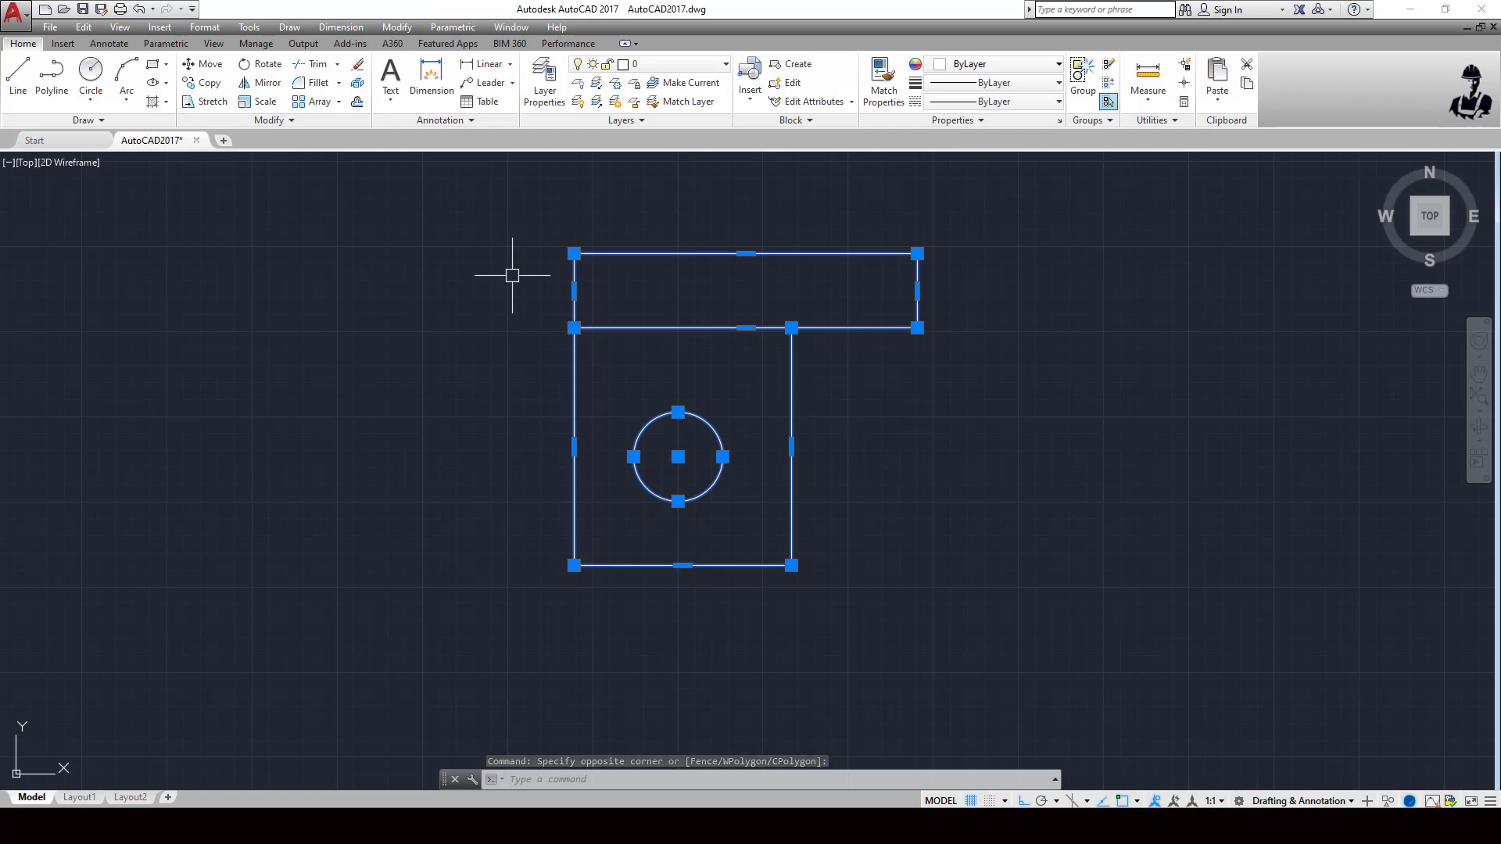
{"action": "type", "text": "G"}
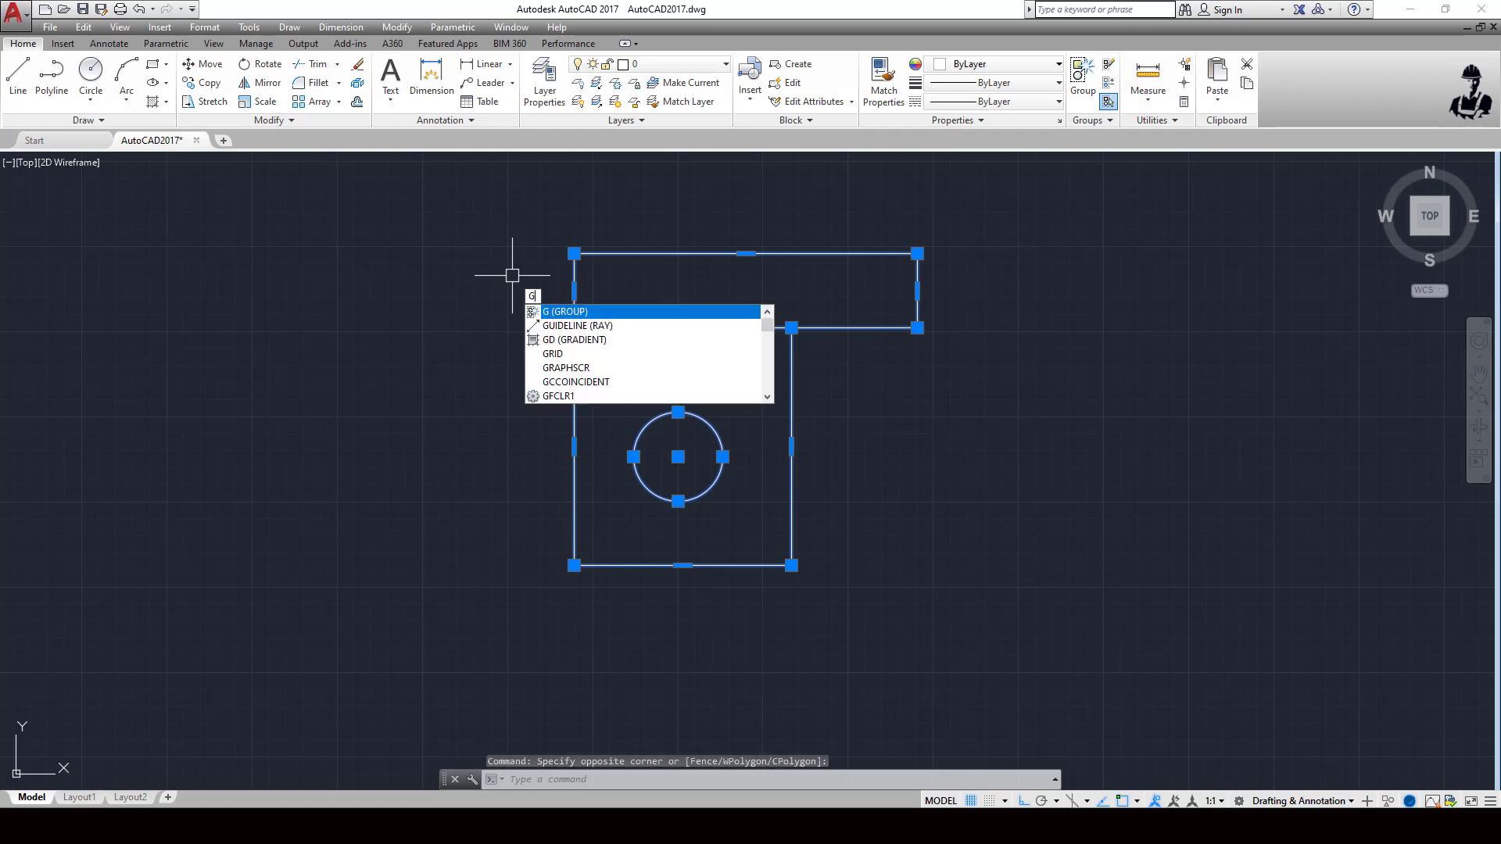
{"action": "key", "text": "Return"}
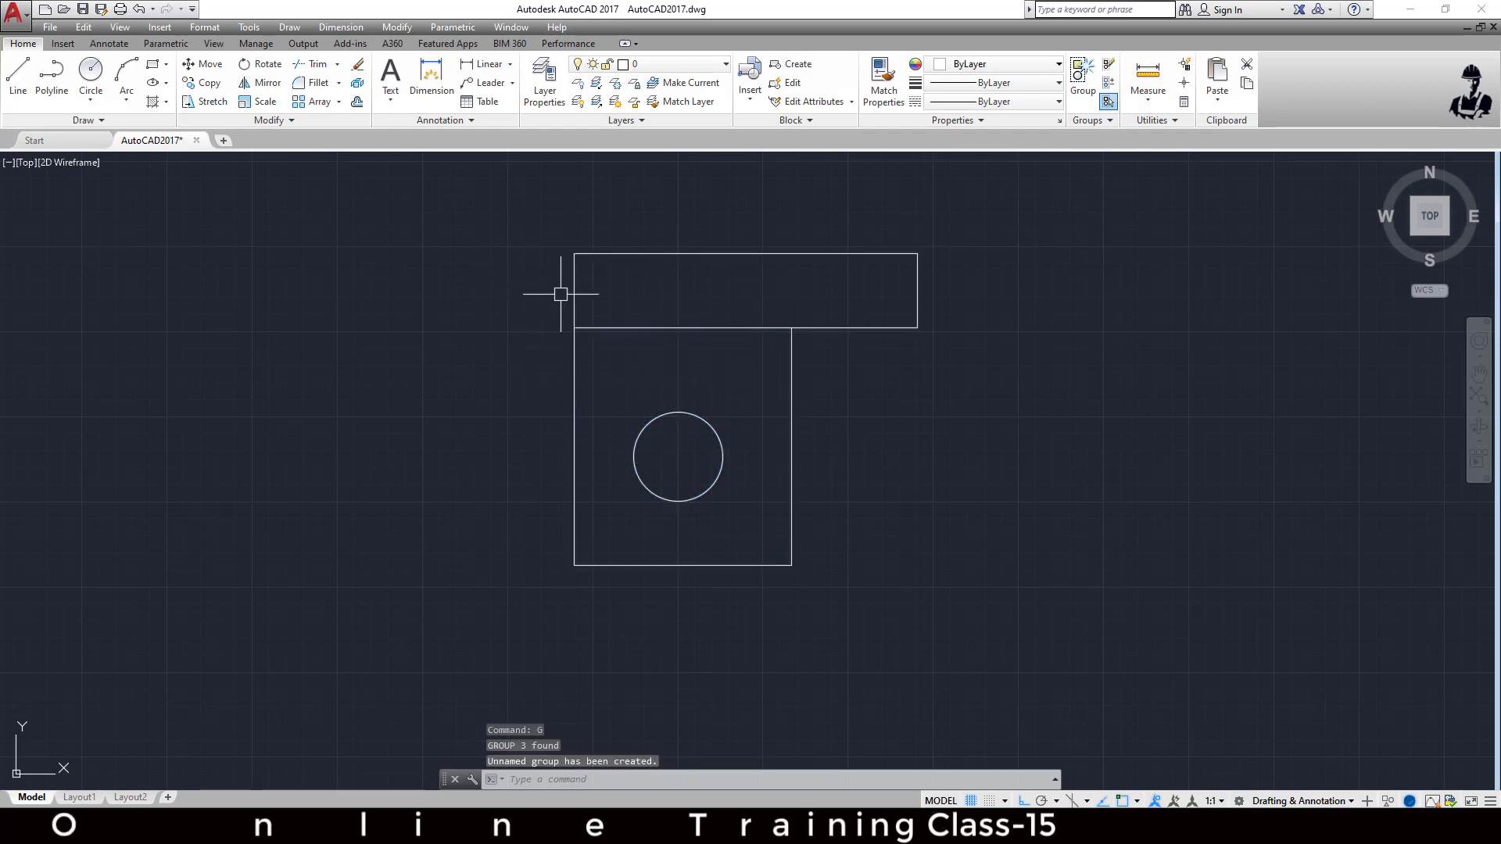
- Ungroup the grouped rectangle, polyline and circle
{"action": "left_click", "coordinate": [711, 326]}
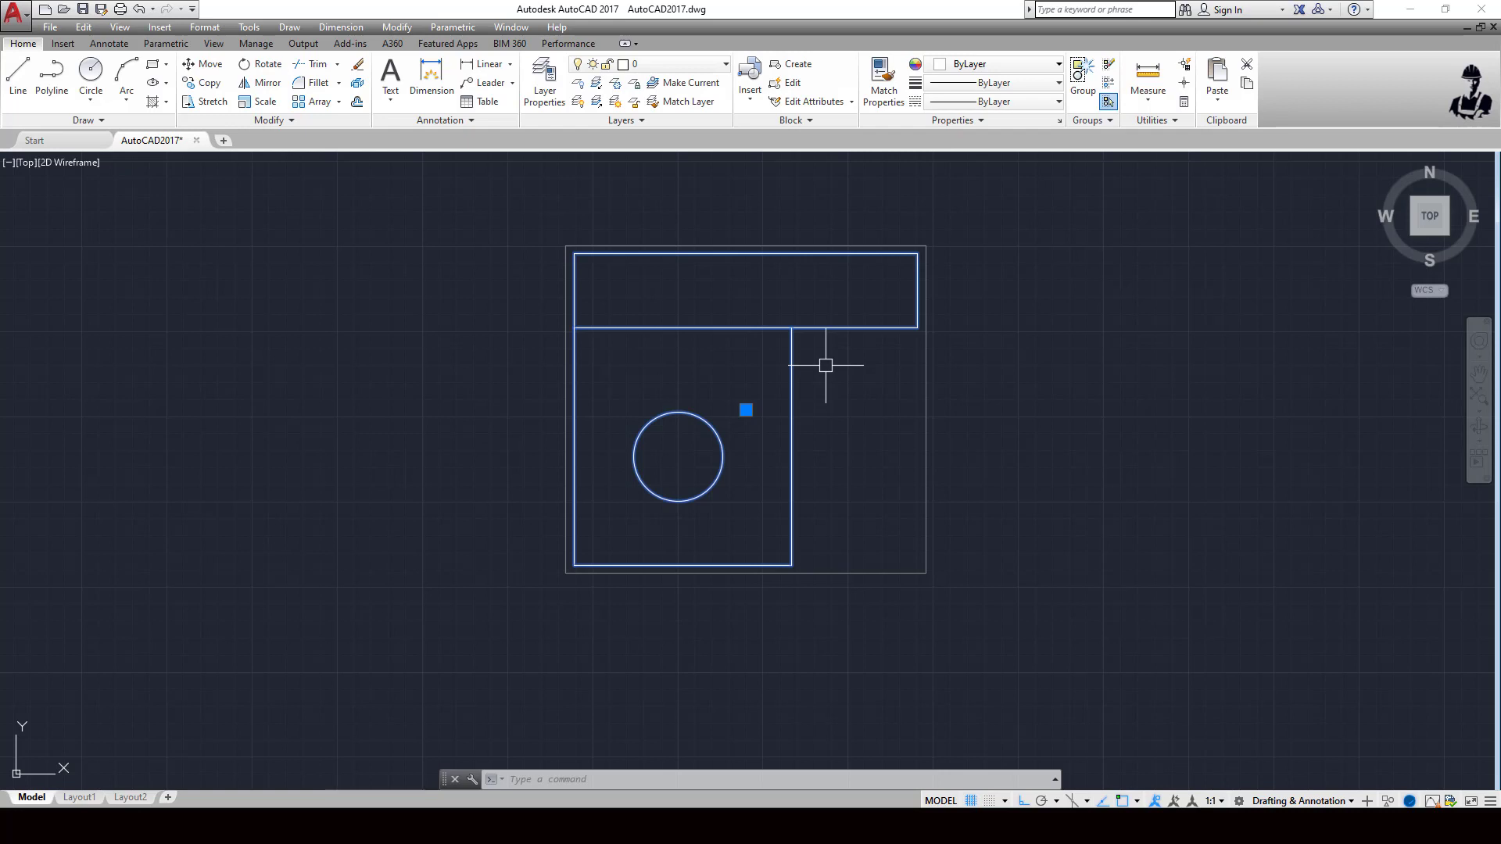
{"action": "type", "text": "UNG"}
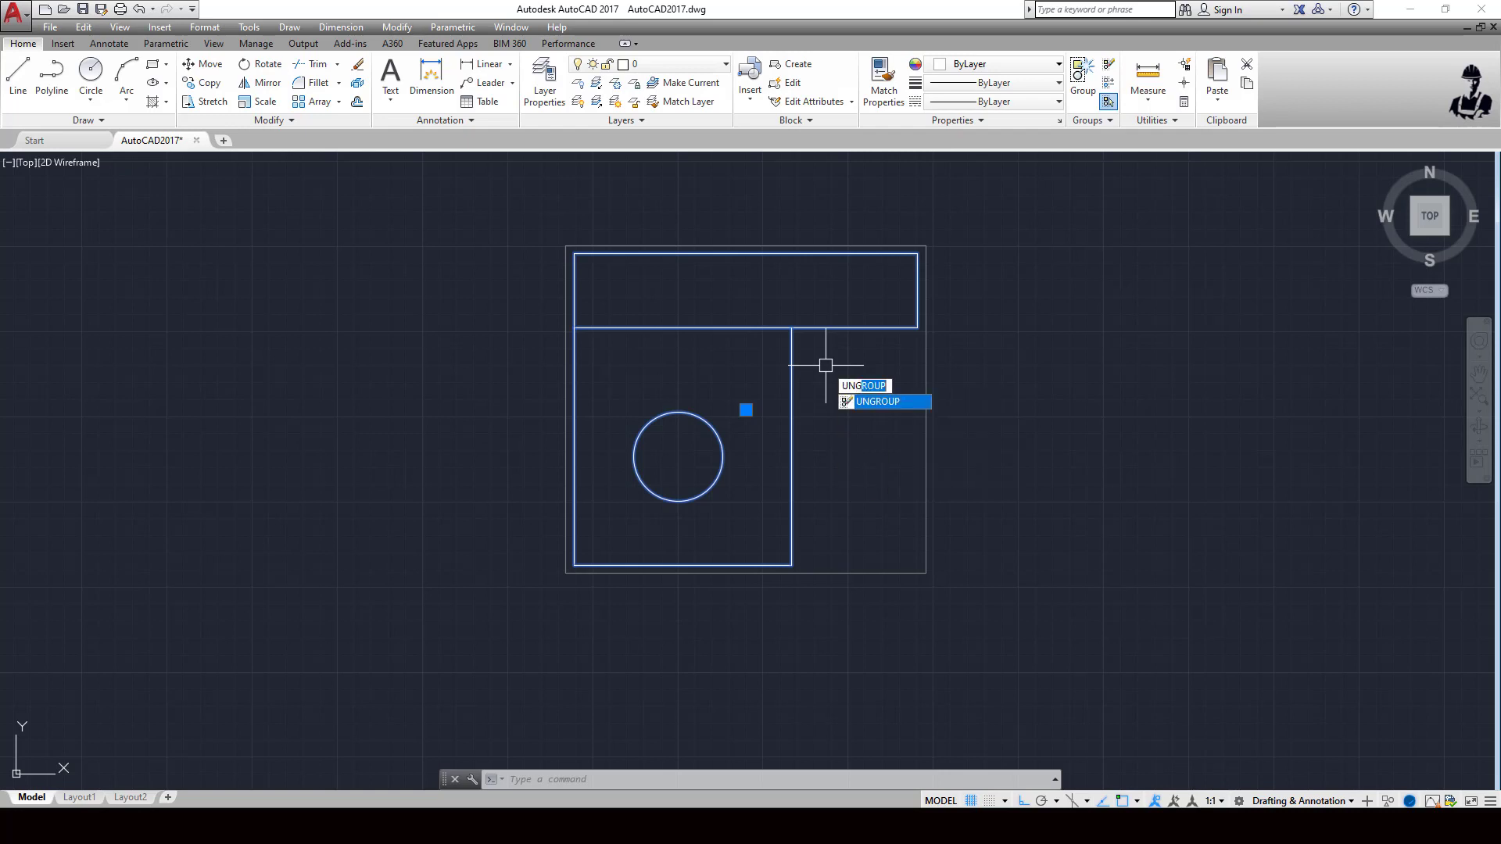
{"action": "key", "text": "Return"}
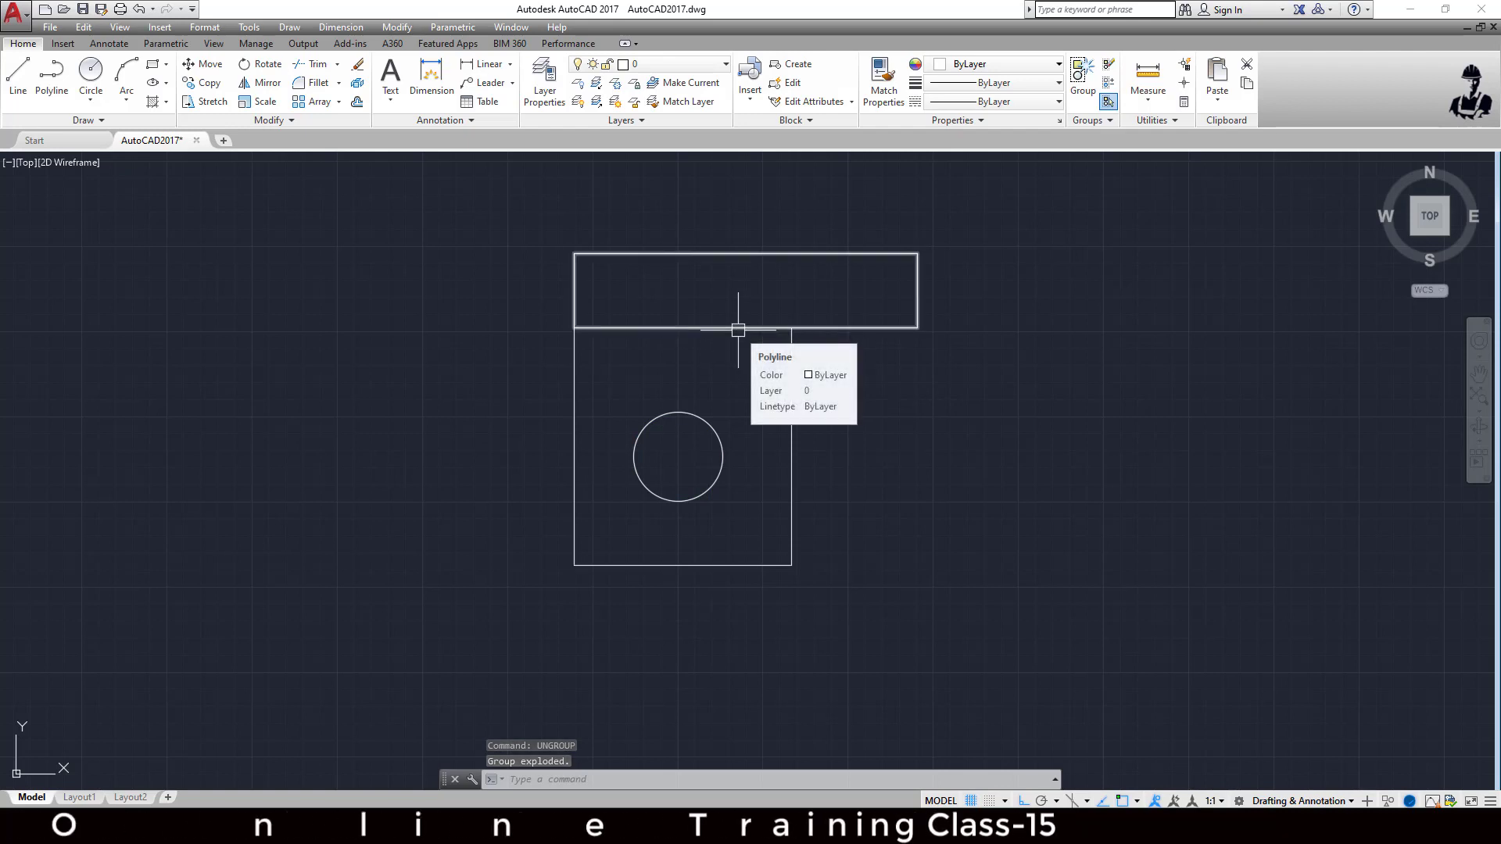
- Select the separate rectangle, polyline and circle, combine them into a group again, and select that group
{"action": "left_click", "coordinate": [846, 333]}
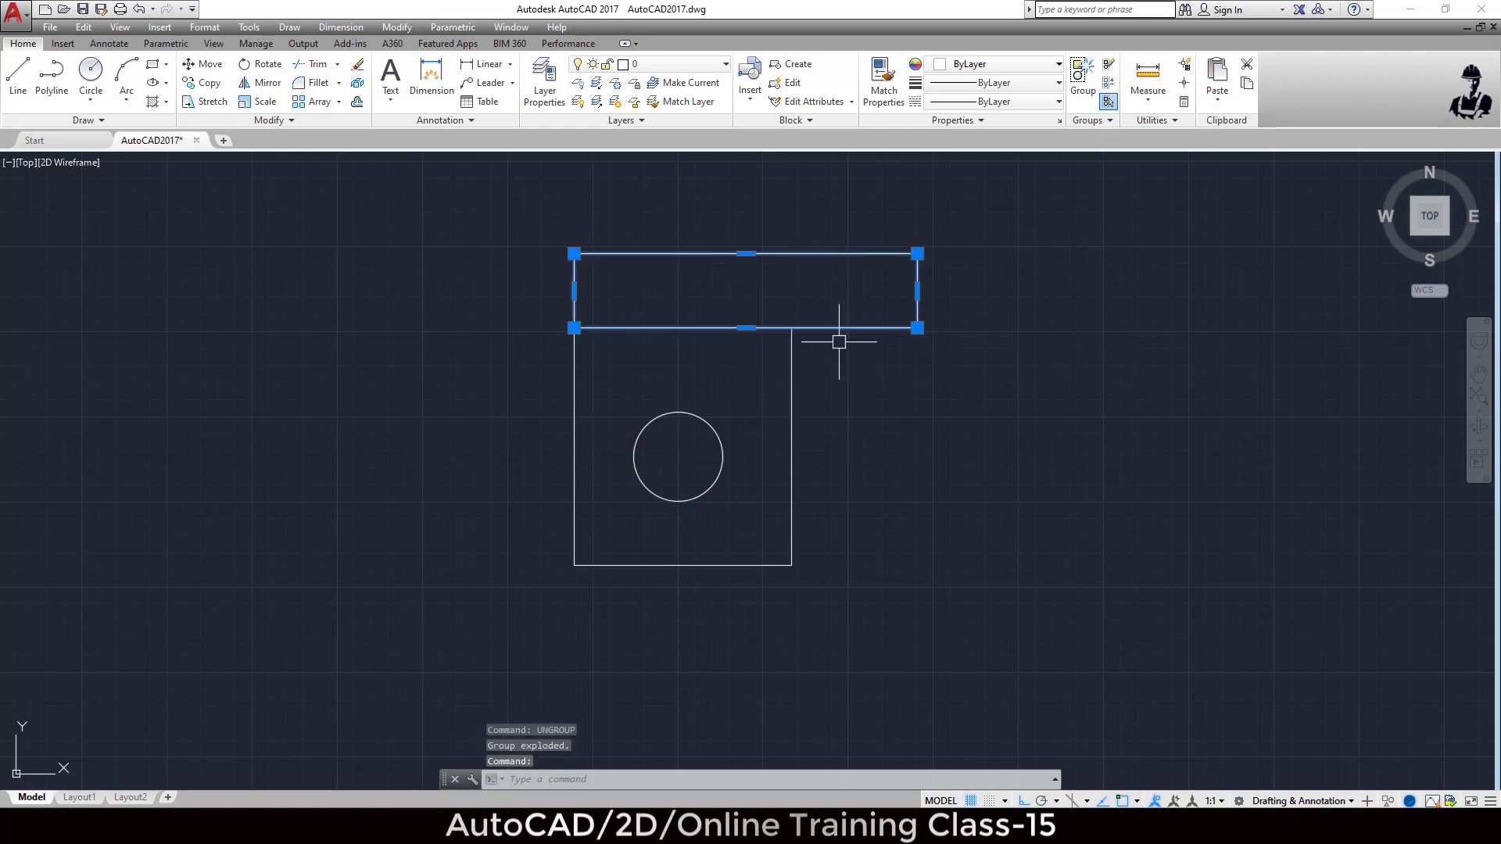
{"action": "left_click", "coordinate": [574, 397]}
{"action": "left_click", "coordinate": [723, 448]}
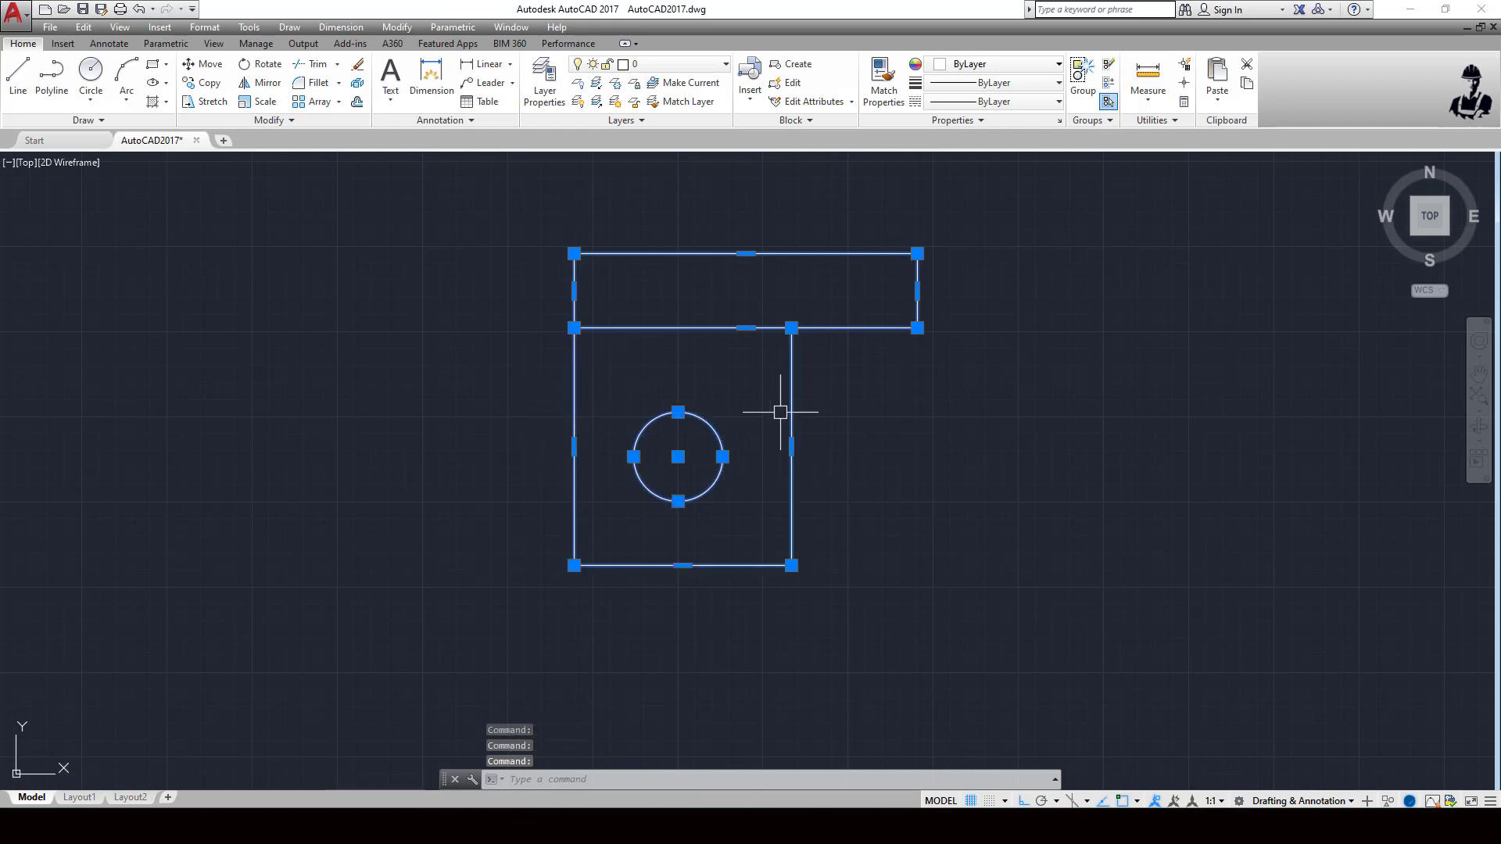
{"action": "left_click", "coordinate": [981, 626]}
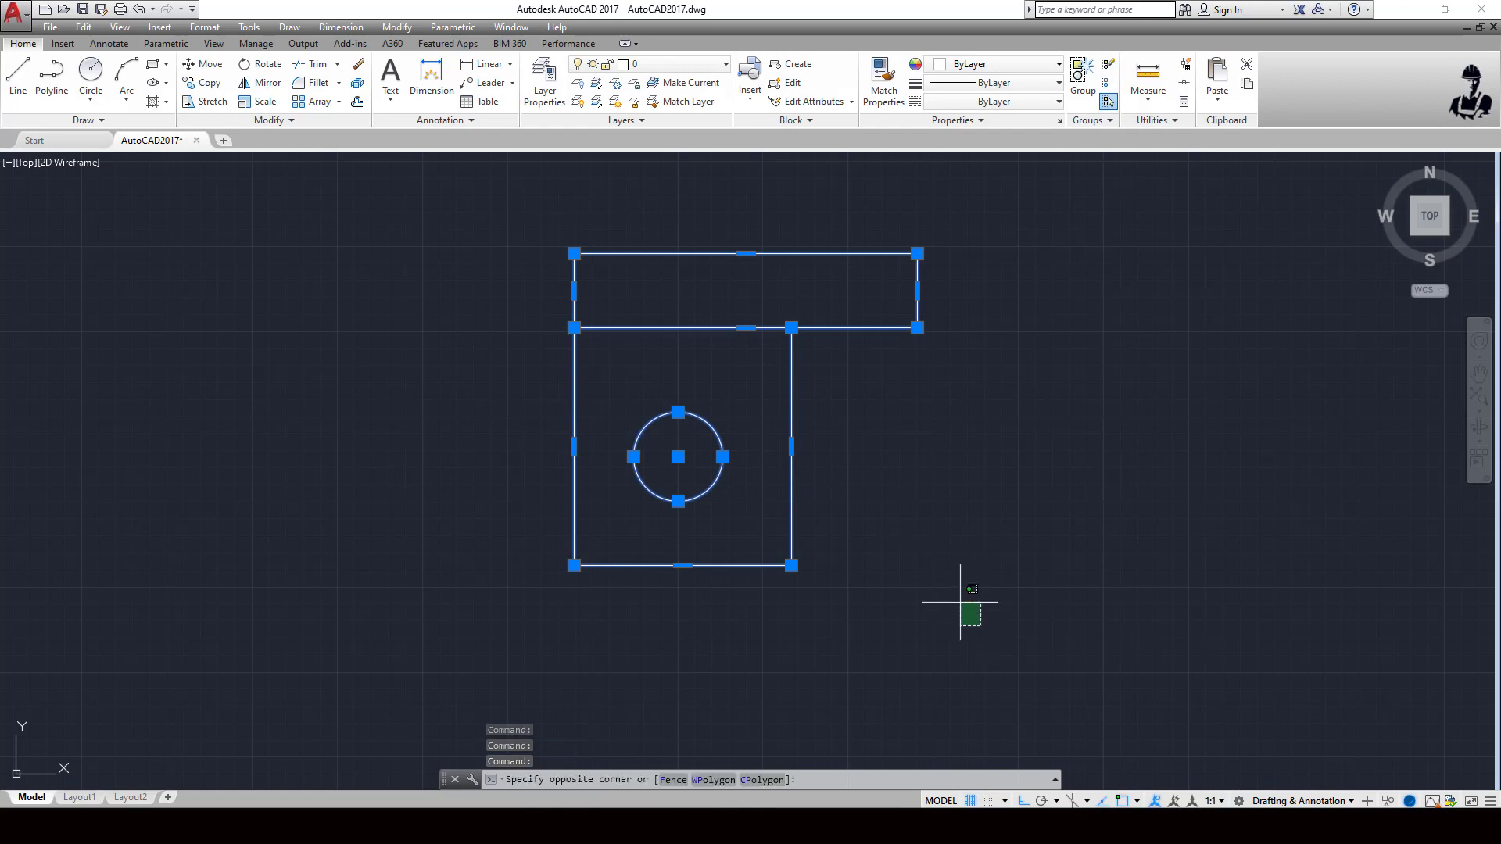
{"action": "left_click", "coordinate": [727, 459]}
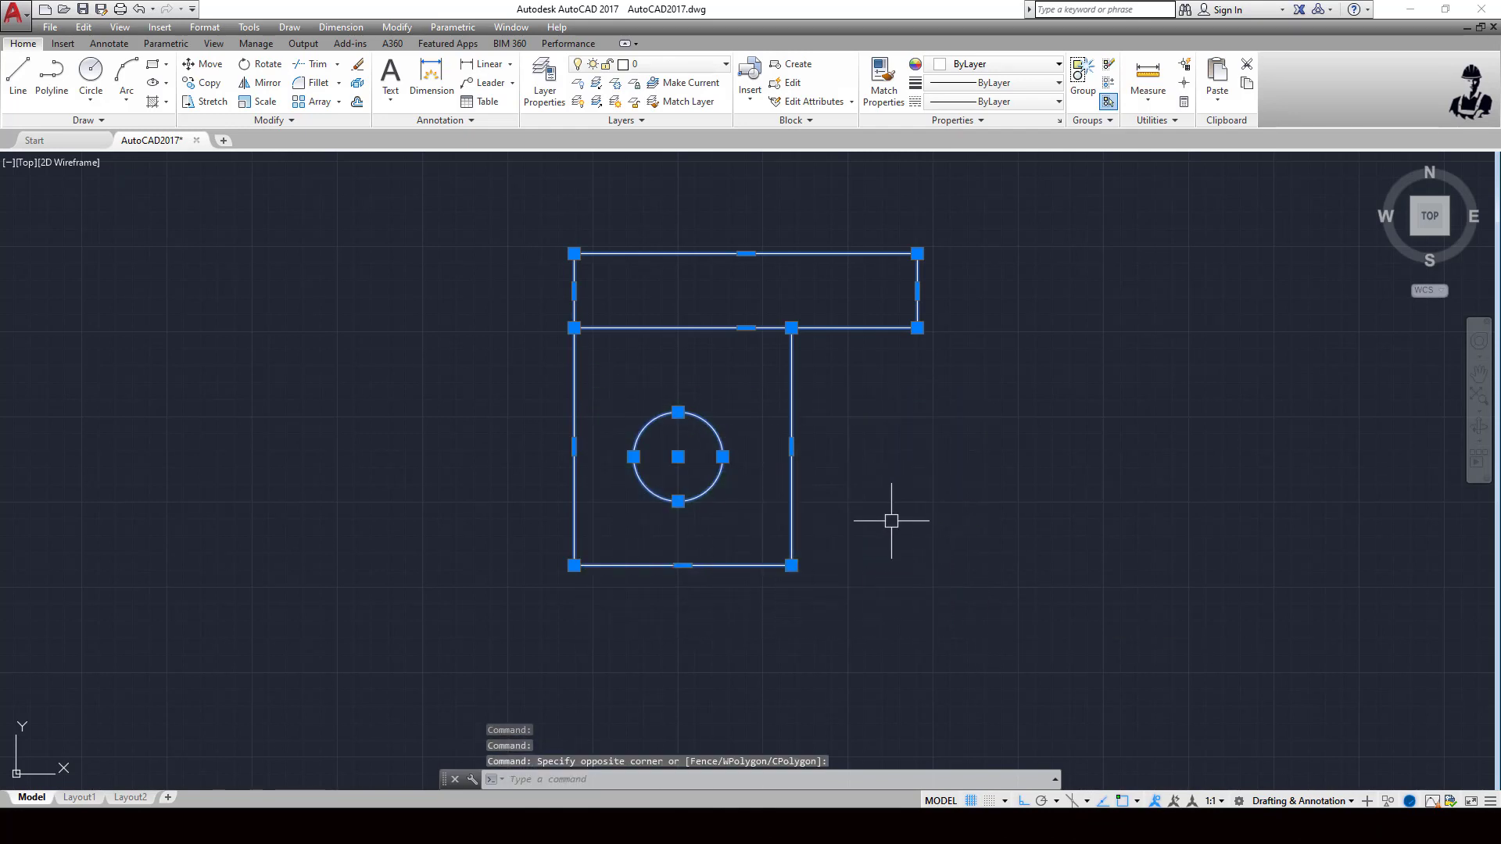
{"action": "type", "text": "G"}
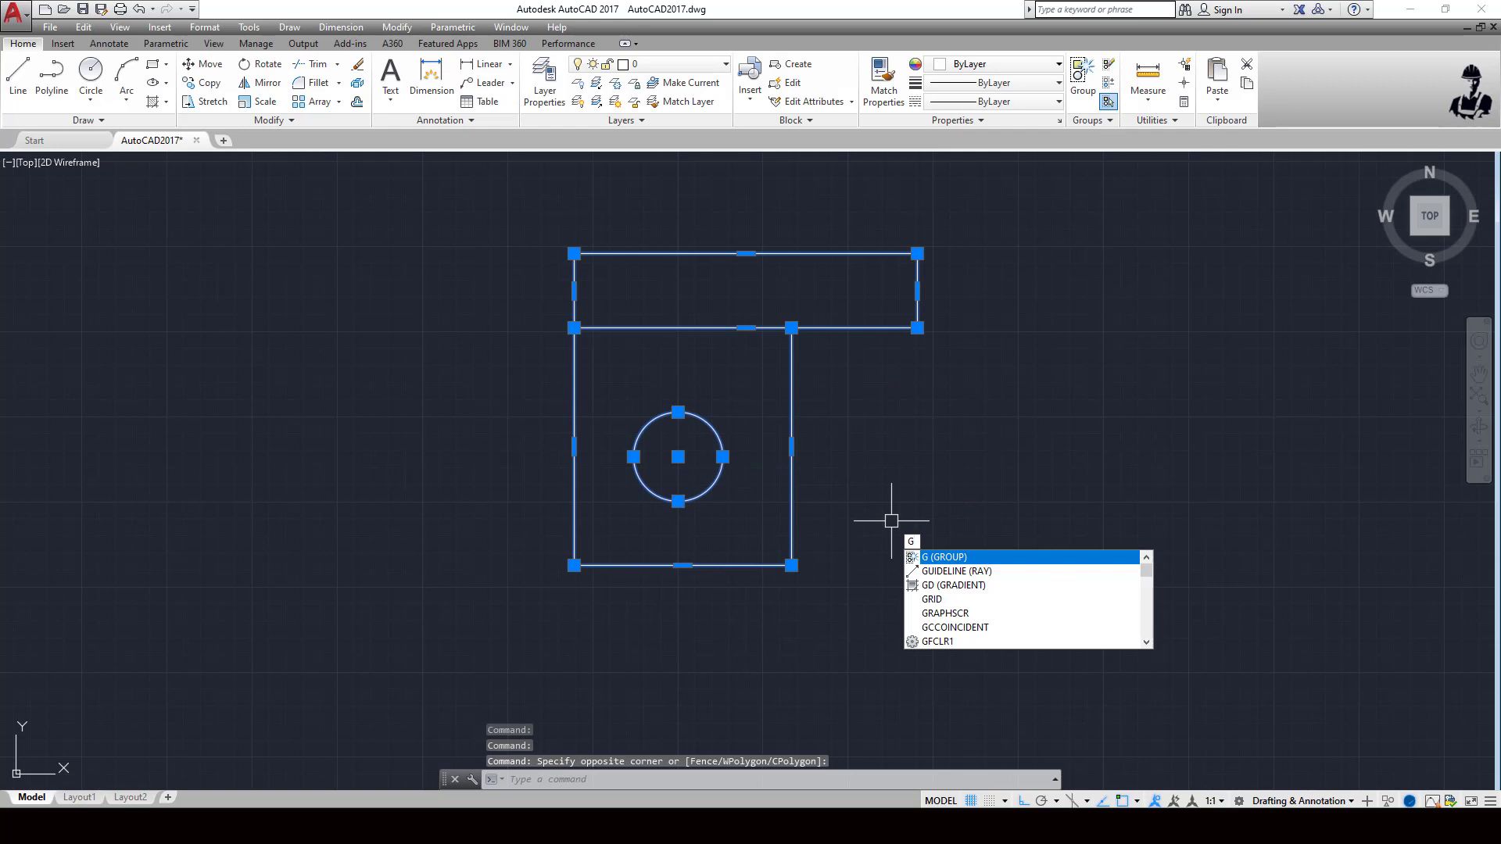
{"action": "key", "text": "Return"}
{"action": "left_click", "coordinate": [806, 424]}
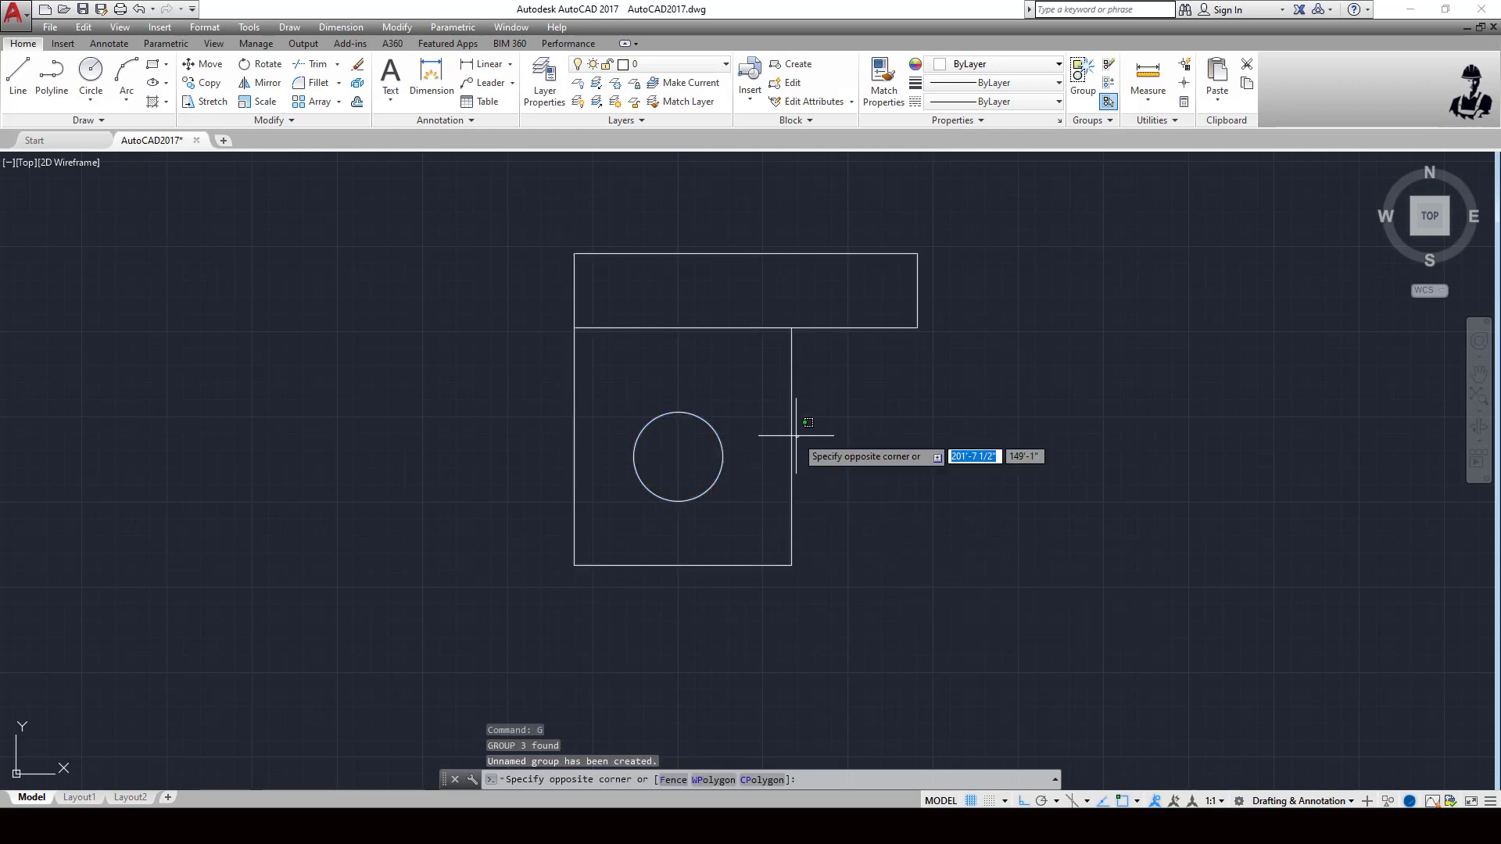
{"action": "left_click", "coordinate": [792, 434]}
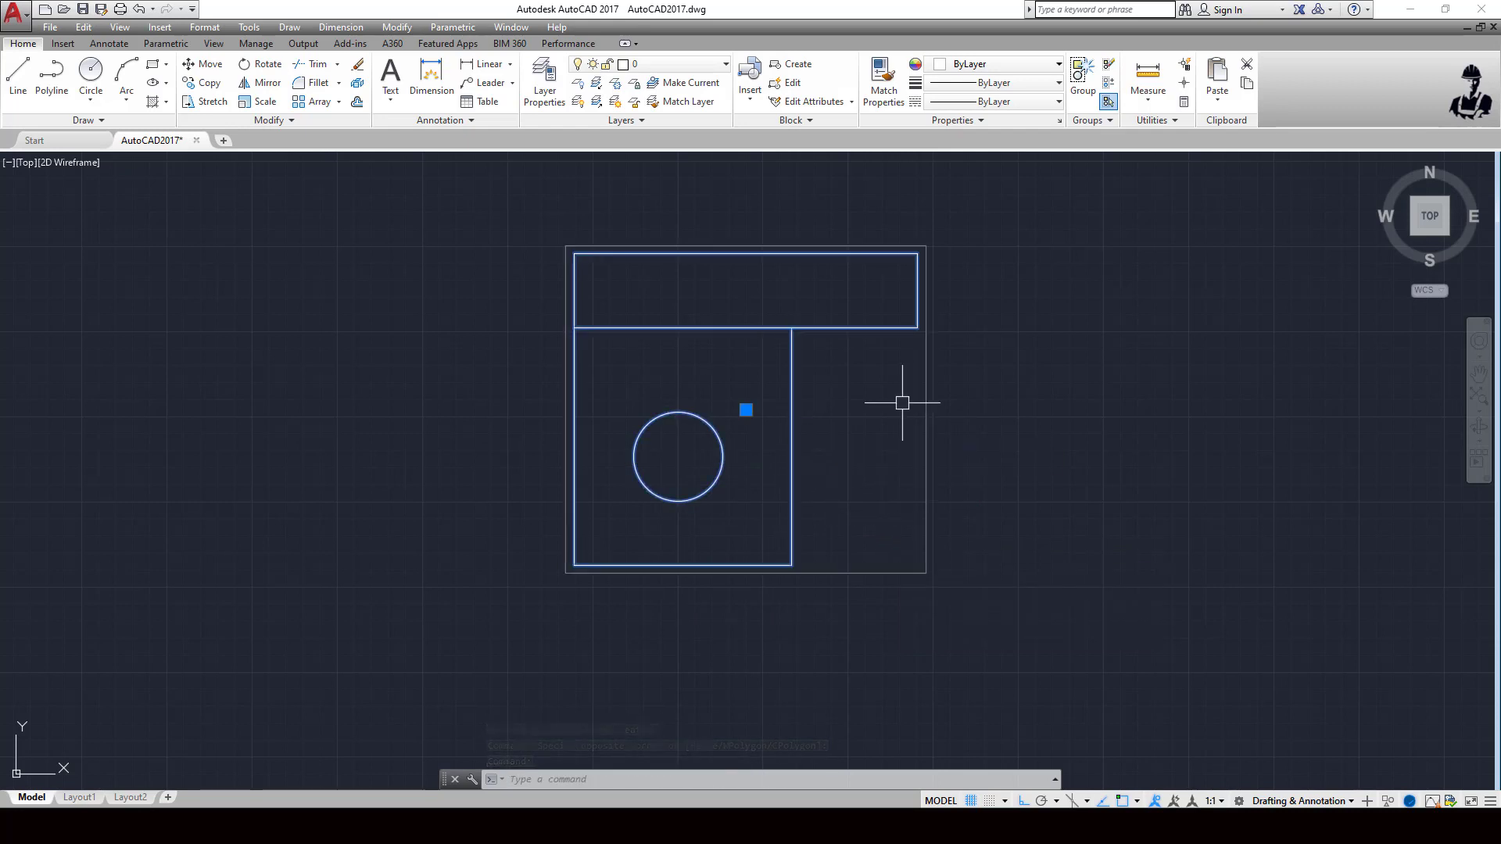